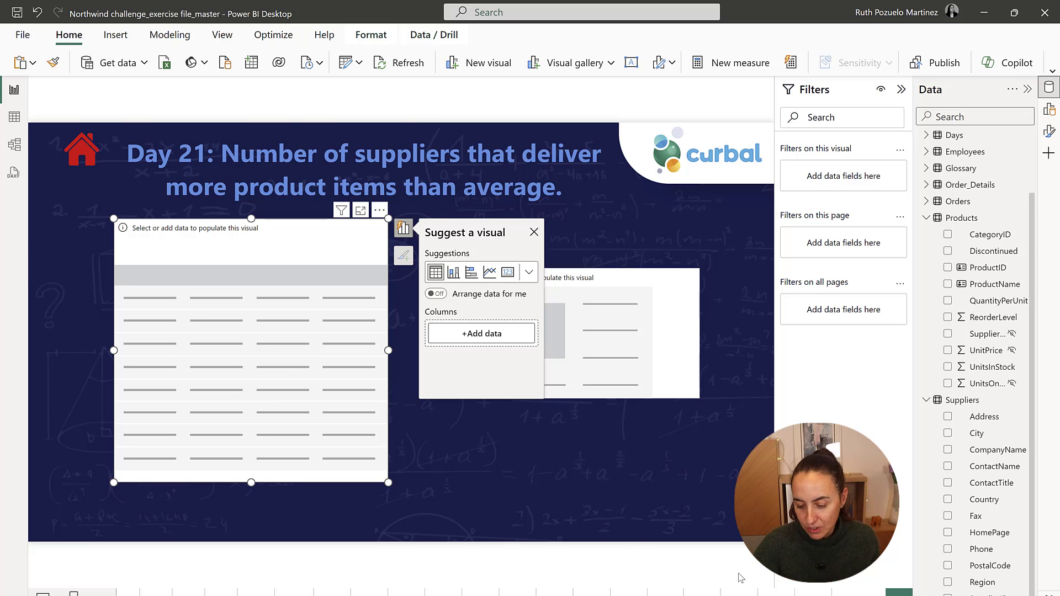
Fill the empty table visual with SupplierID from Suppliers and ProductID from Products, summarizing ProductID as Count.
drag(1018, 531, 285, 299)
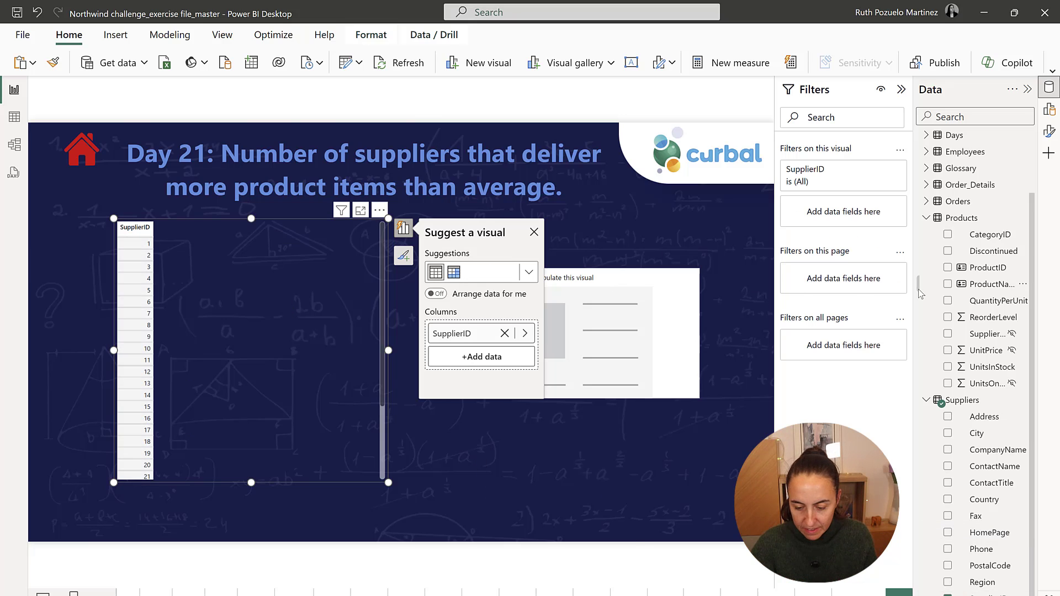
drag(988, 268, 481, 357)
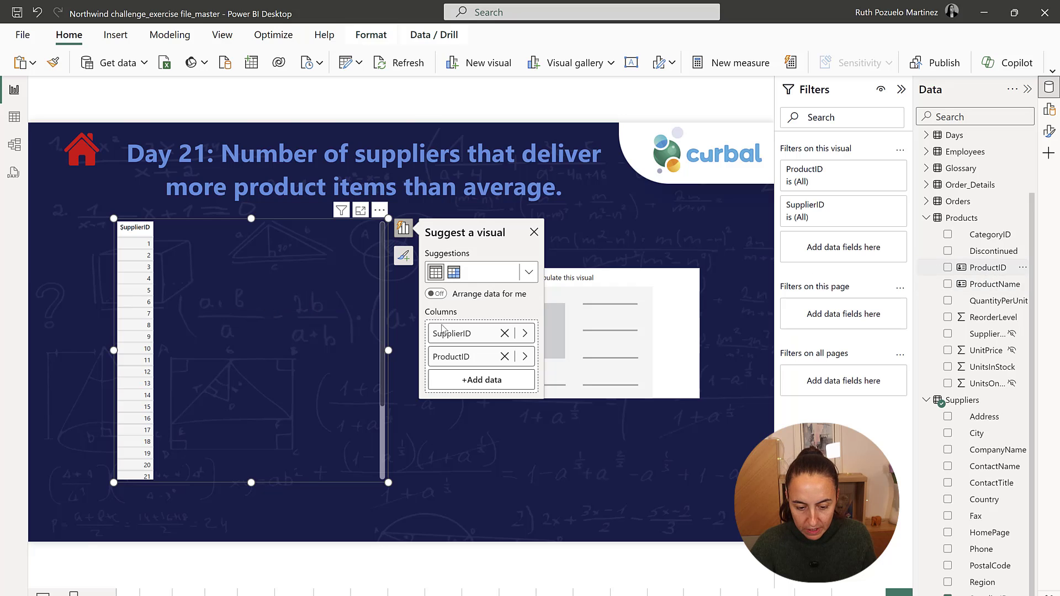
click(524, 357)
click(601, 393)
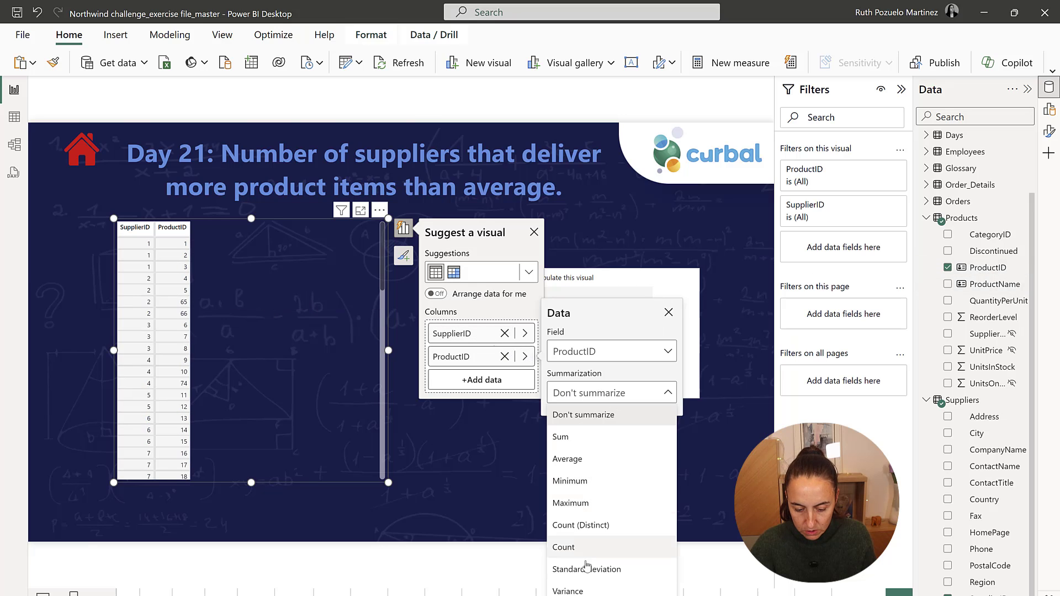
click(563, 547)
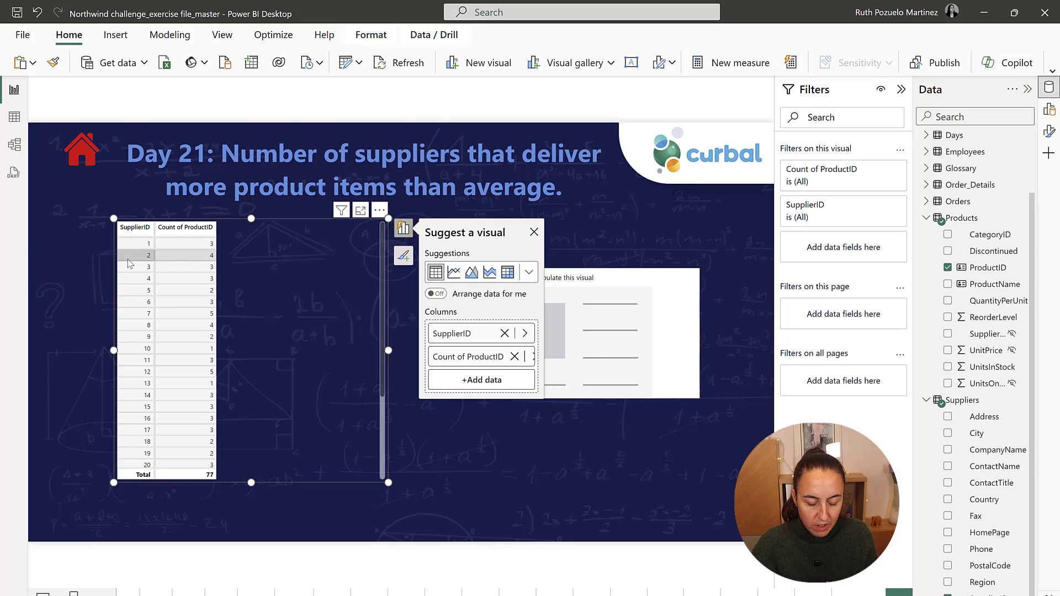
scroll(272, 300, down, 3)
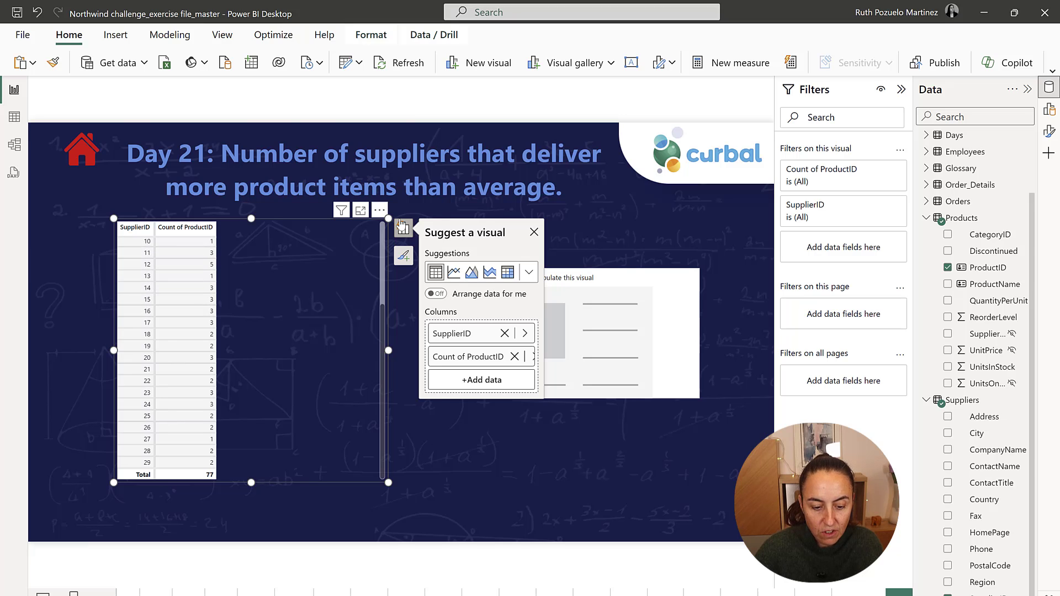
Export the table visual's data to data.csv and, in Excel, calculate the average of B2:B30 in cell D2.
click(379, 213)
click(405, 227)
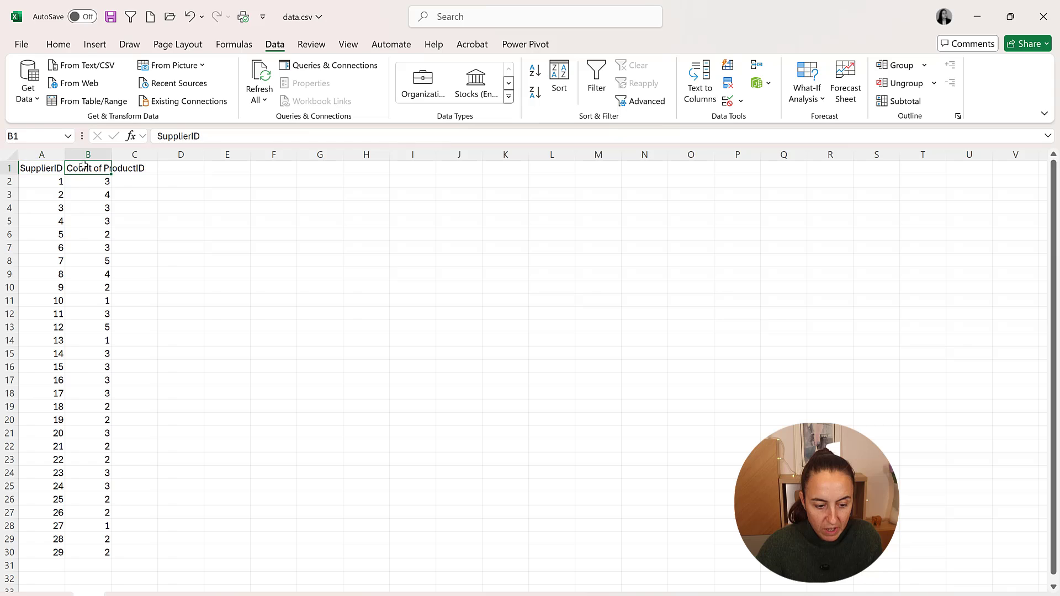
click(180, 179)
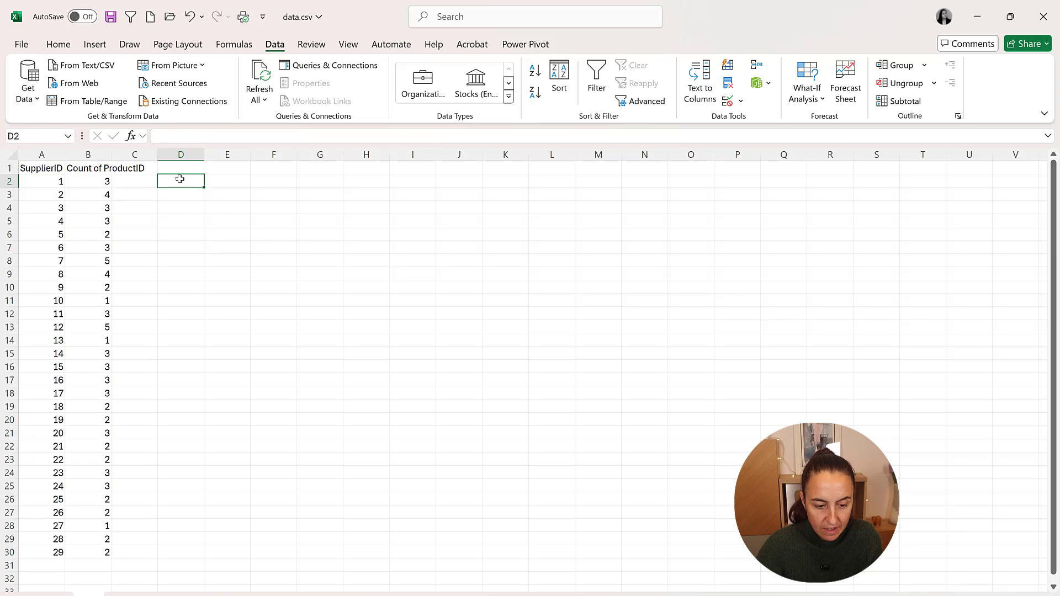
text(=)
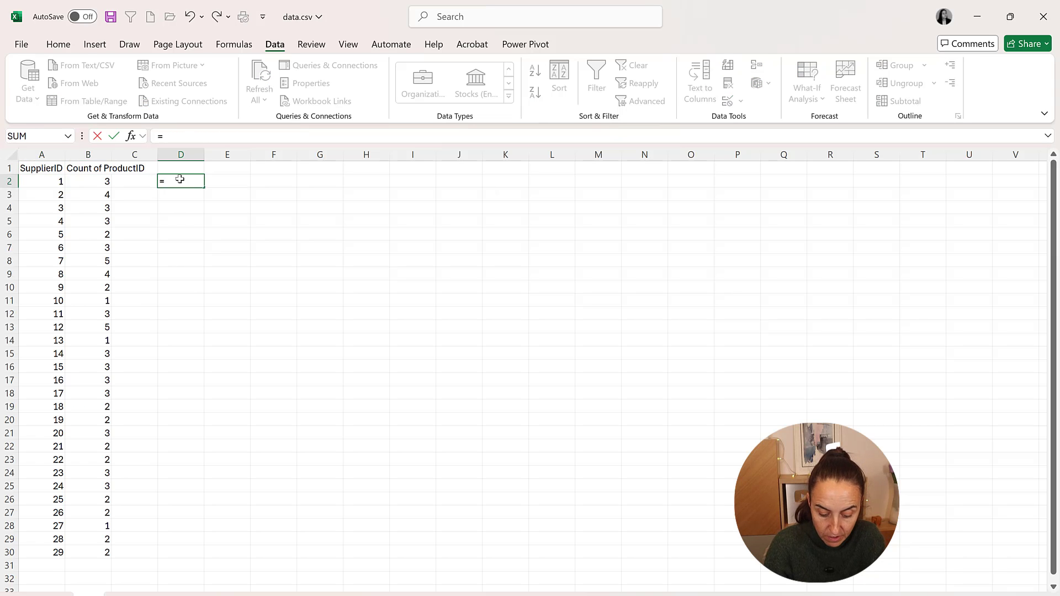
text(ave)
click(193, 207)
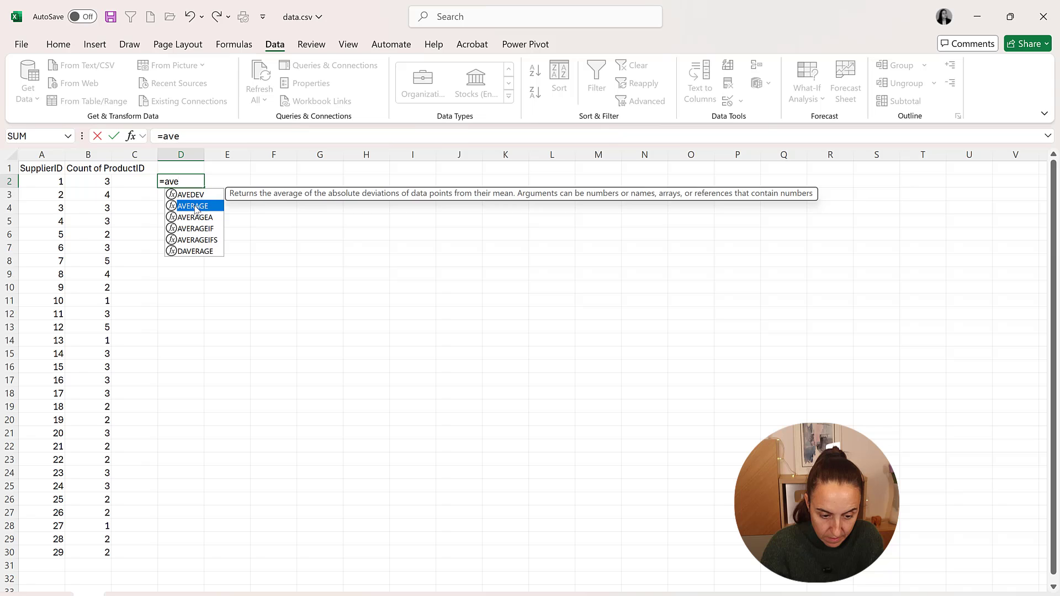
double_click(194, 207)
drag(92, 182, 99, 553)
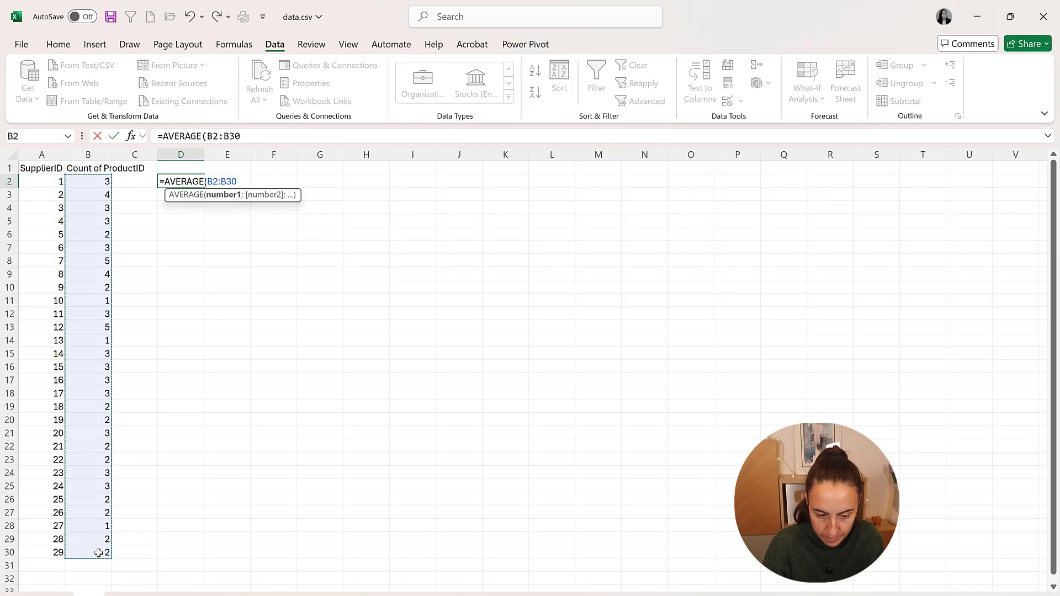
key(Return)
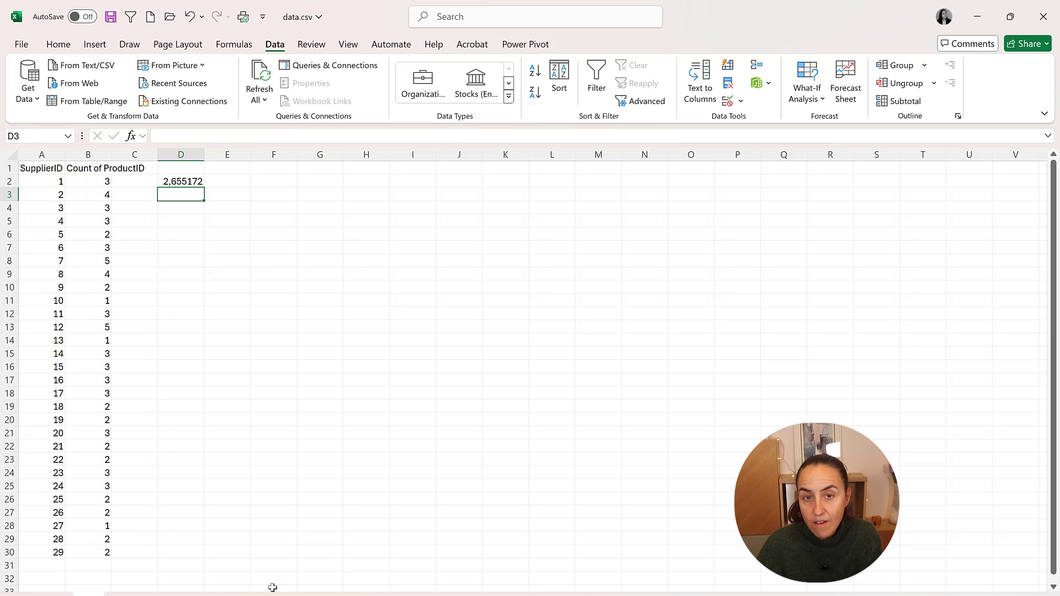
click(217, 337)
click(187, 181)
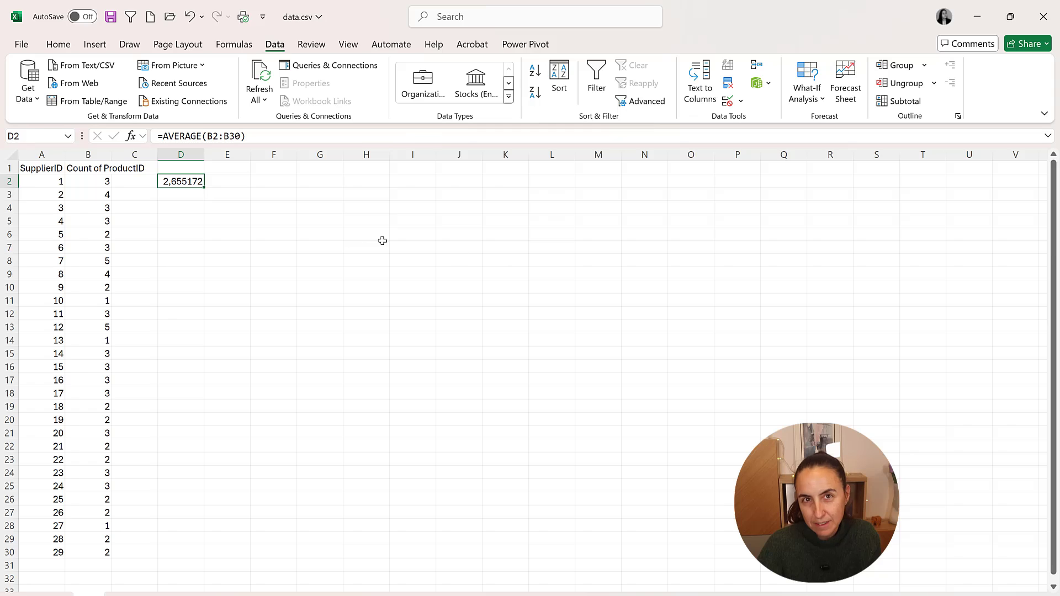
Switch back to Power BI Desktop and filter the table visual to Count of ProductID is greater than 2.66.
key(alt)
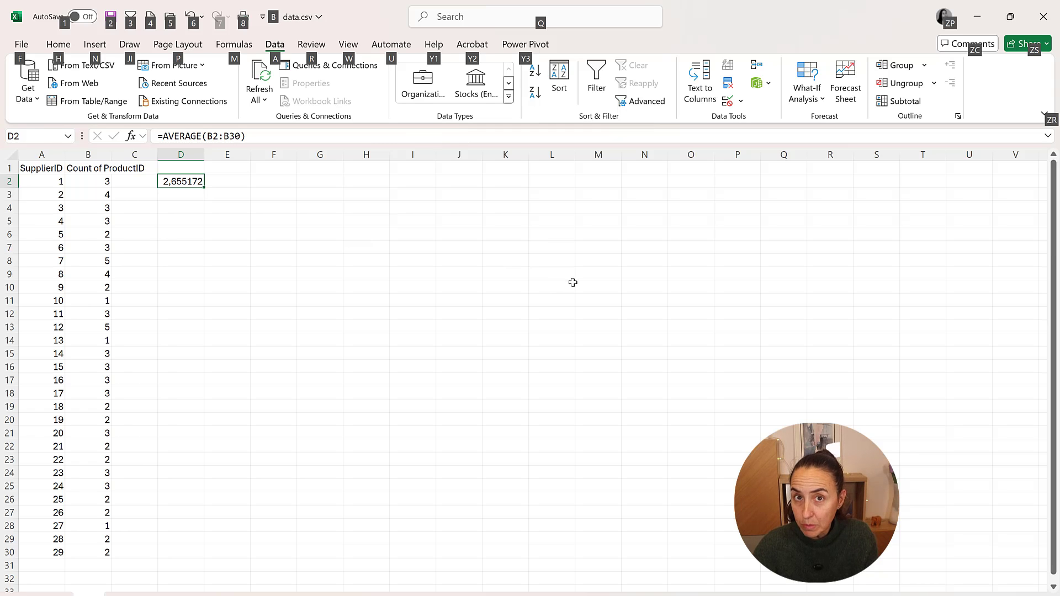
key(alt+Tab)
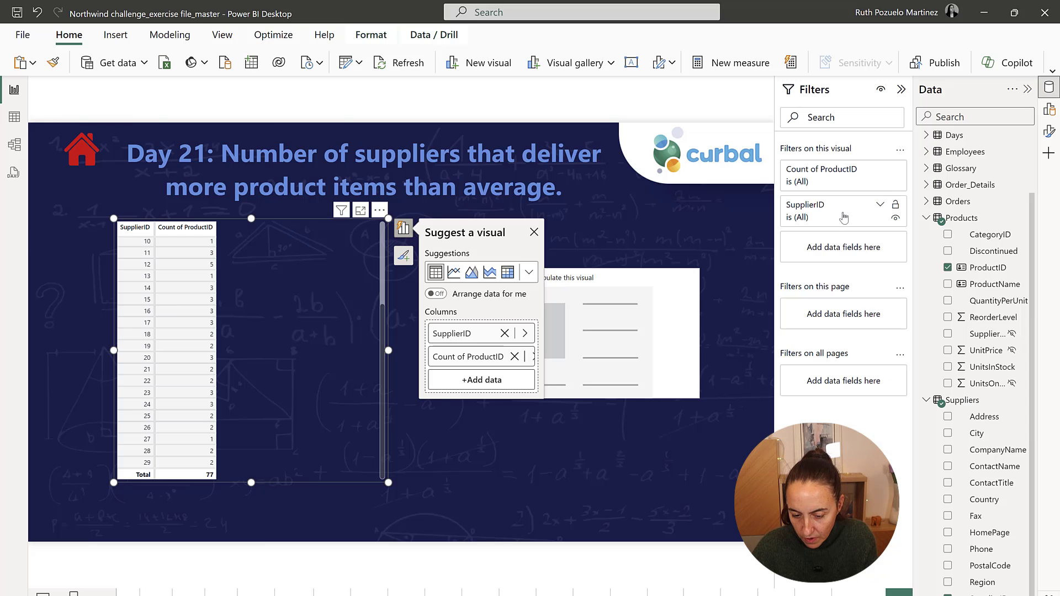
click(869, 178)
click(841, 221)
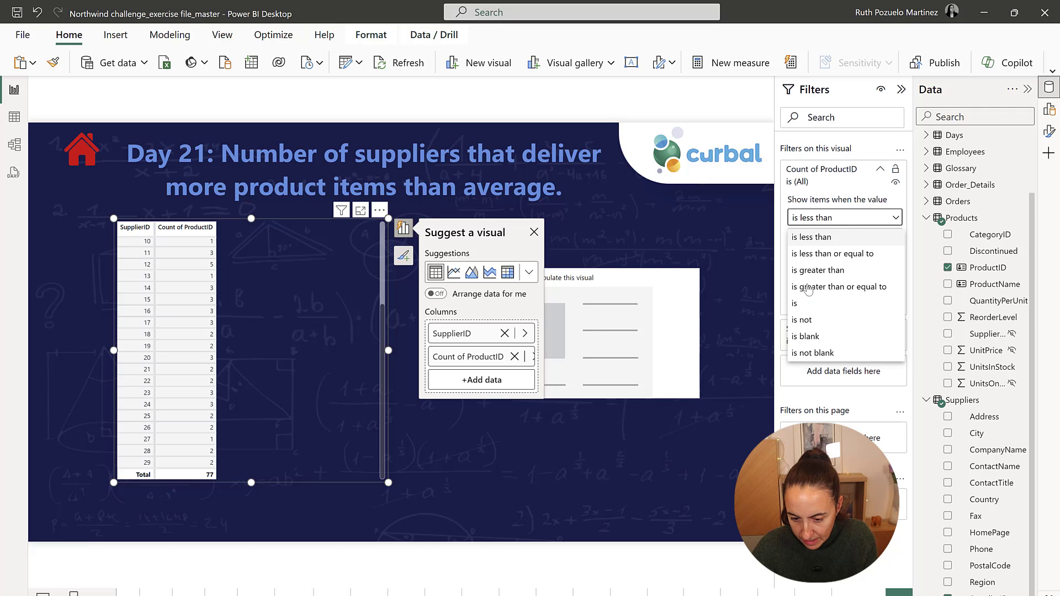
click(825, 271)
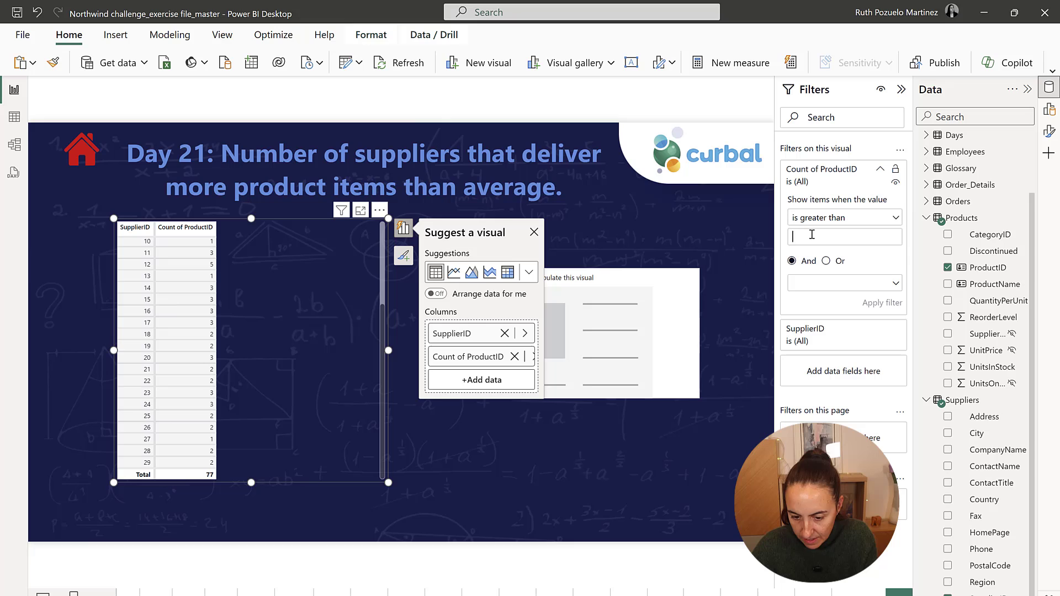
text(2.6)
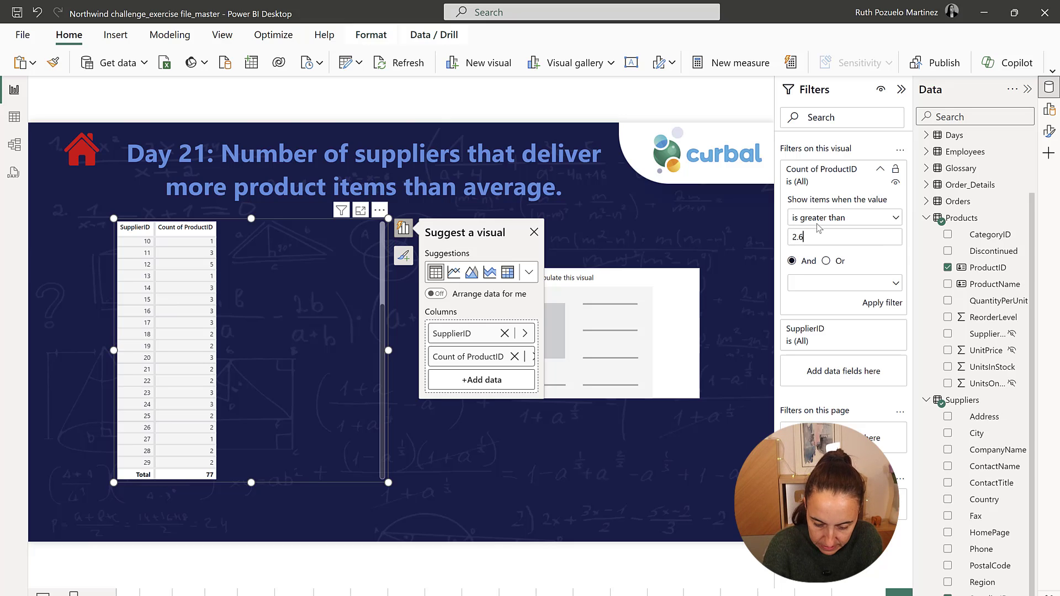
text(6)
click(882, 304)
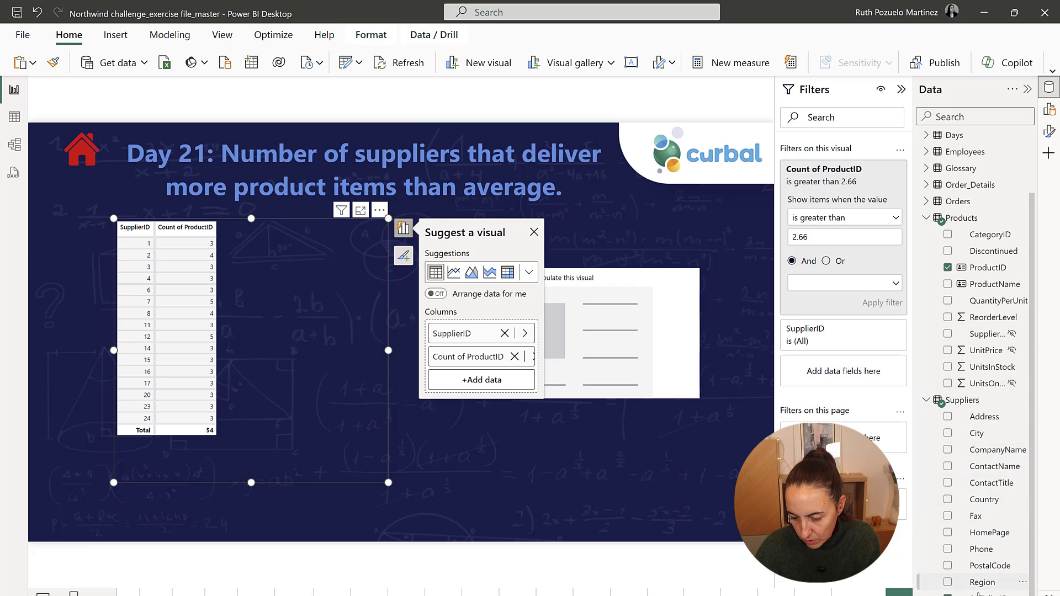
Add SupplierID to the table visual a second time and summarize this new column as Count.
drag(982, 594, 279, 255)
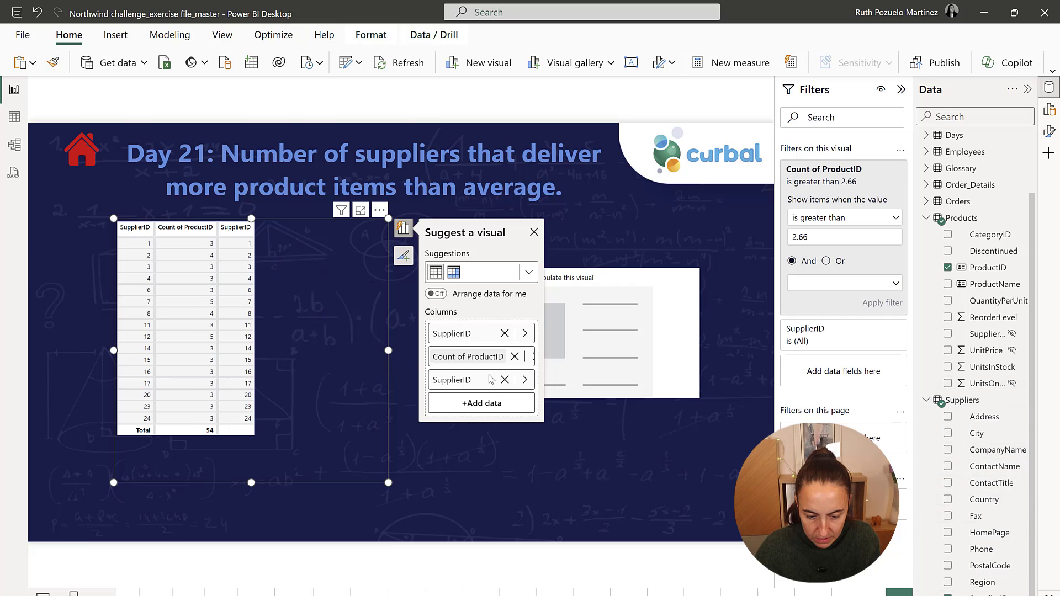
click(524, 379)
click(610, 417)
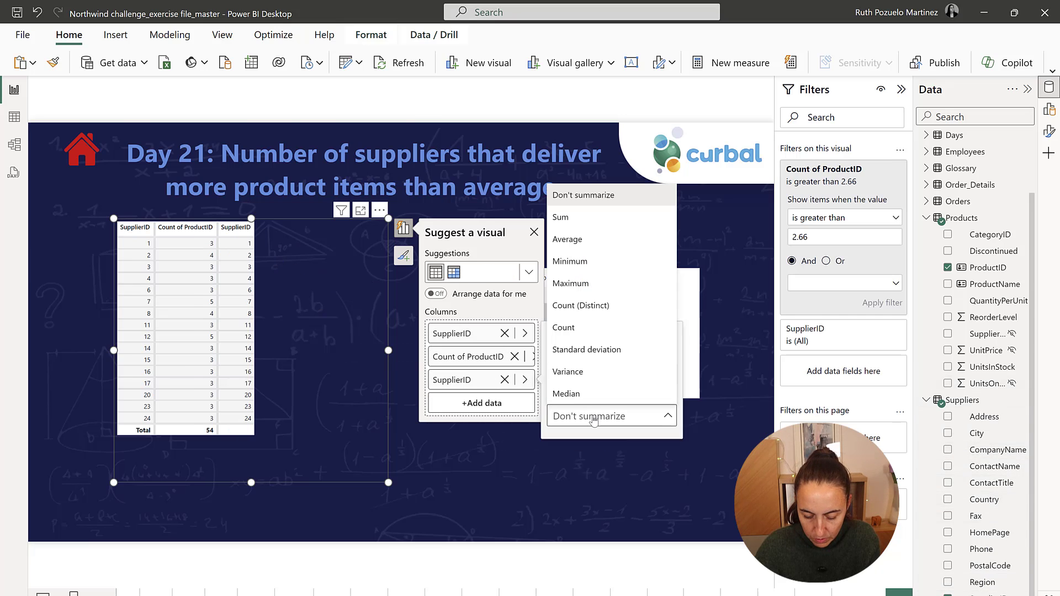
click(564, 328)
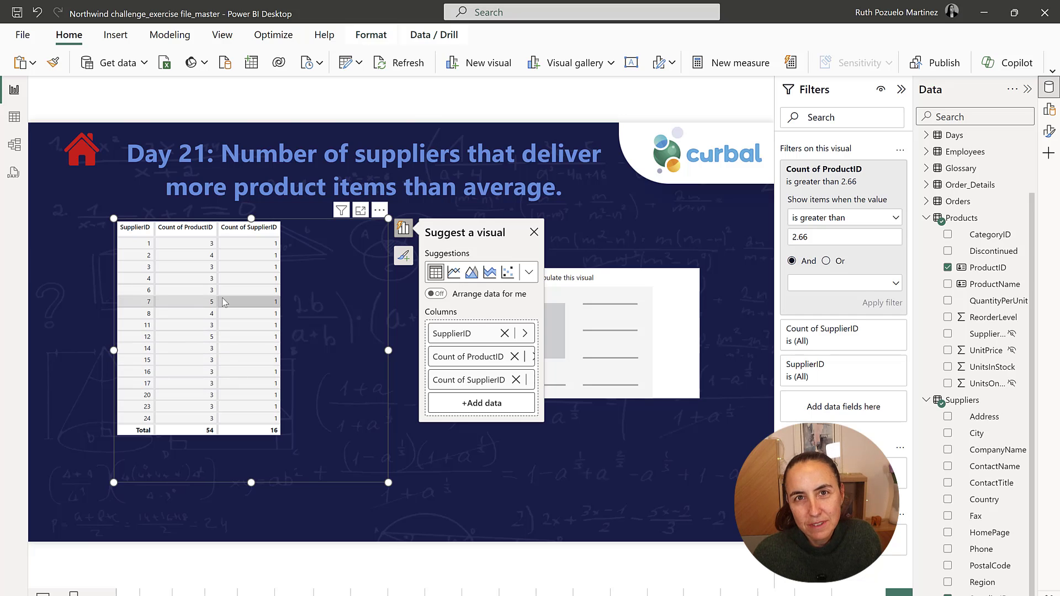
Start a DAX query with EVALUATE and declare the variable supplierTable on the second line.
click(13, 173)
text(evaluate)
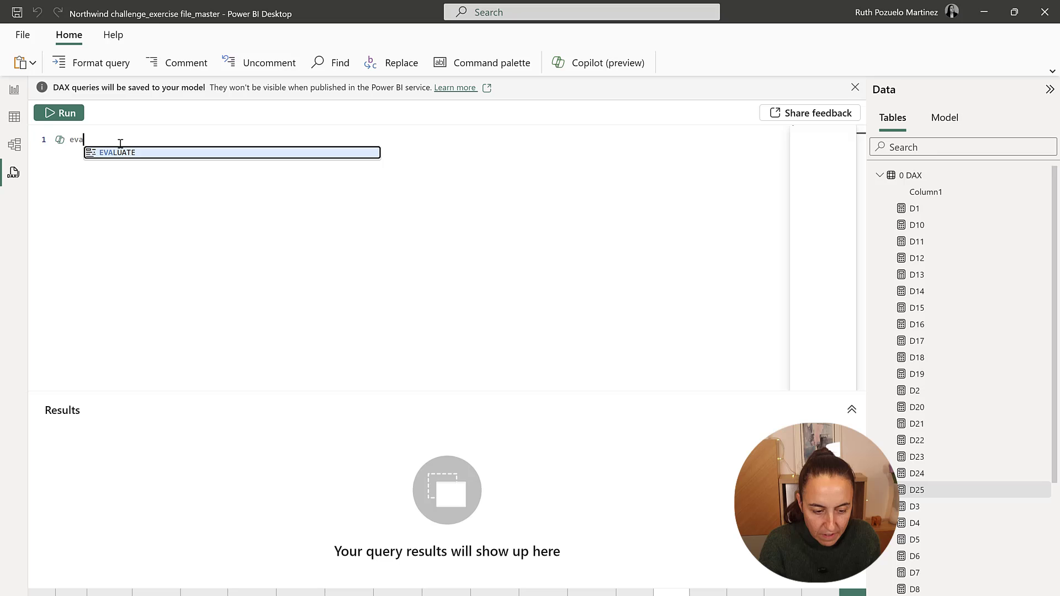
key(Return)
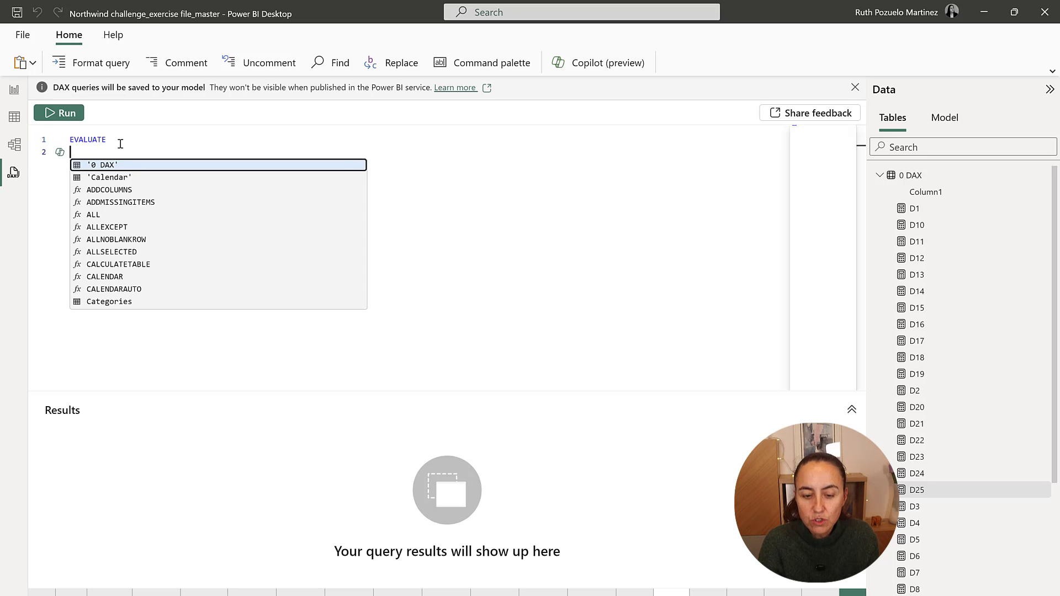
text(var )
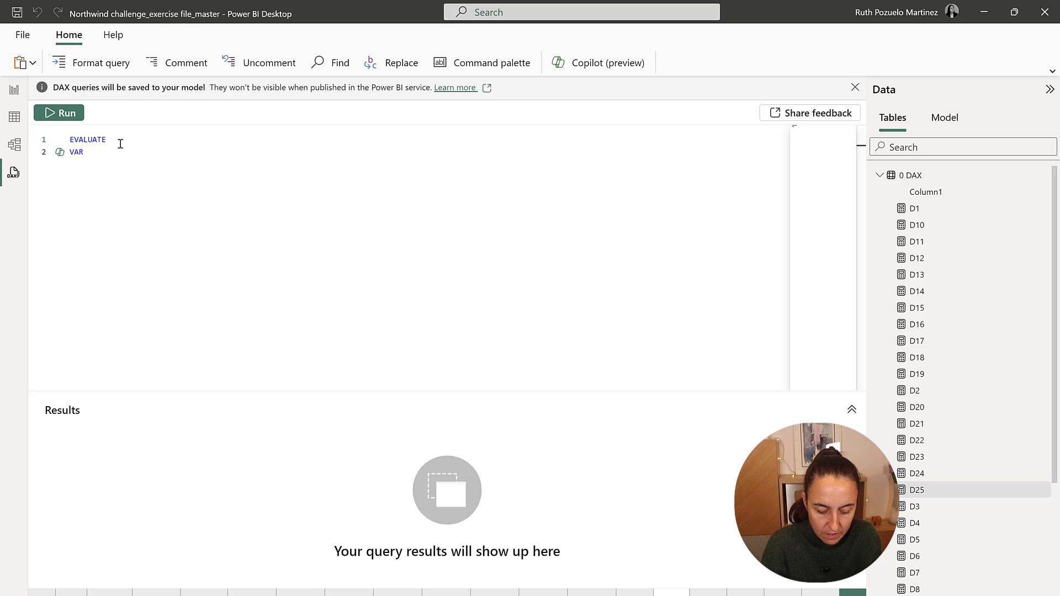
text(supplier)
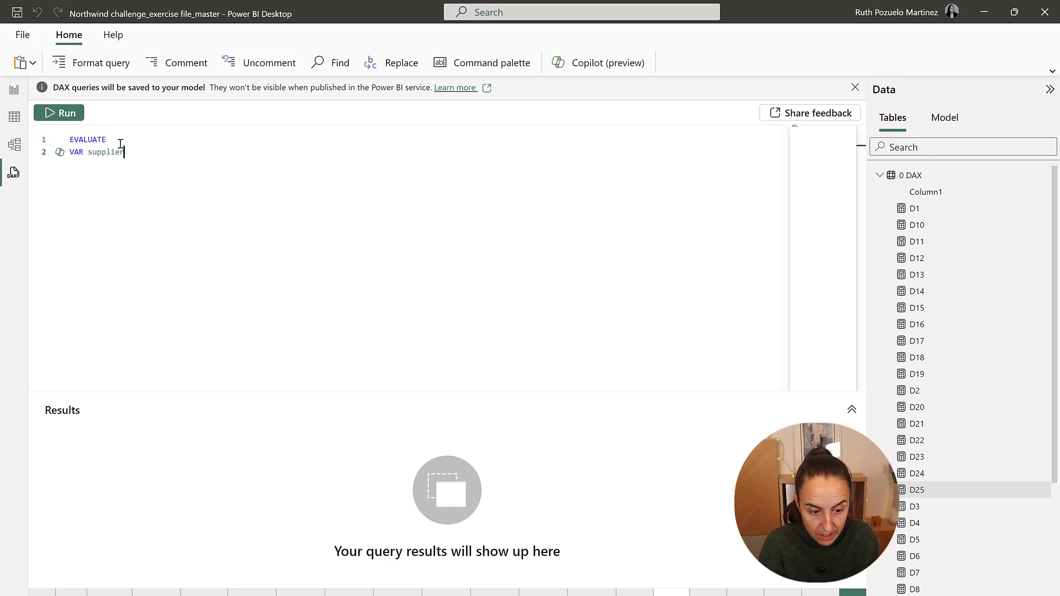
text(Table =)
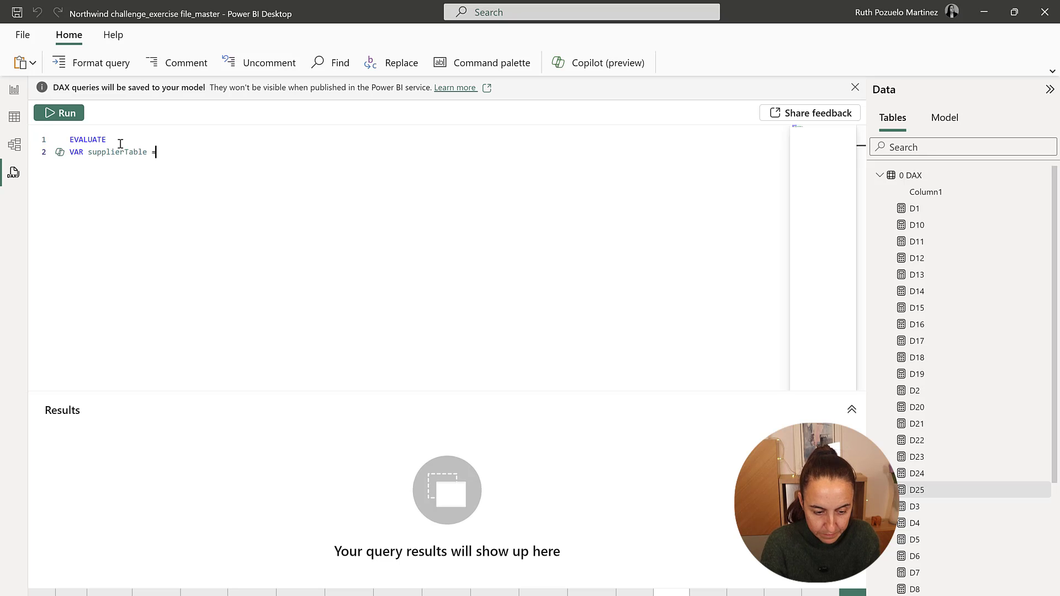
key(Return)
Begin the supplierTable expression with SUMMARIZE over the Suppliers table, grouped by Suppliers[SupplierID].
text(summ)
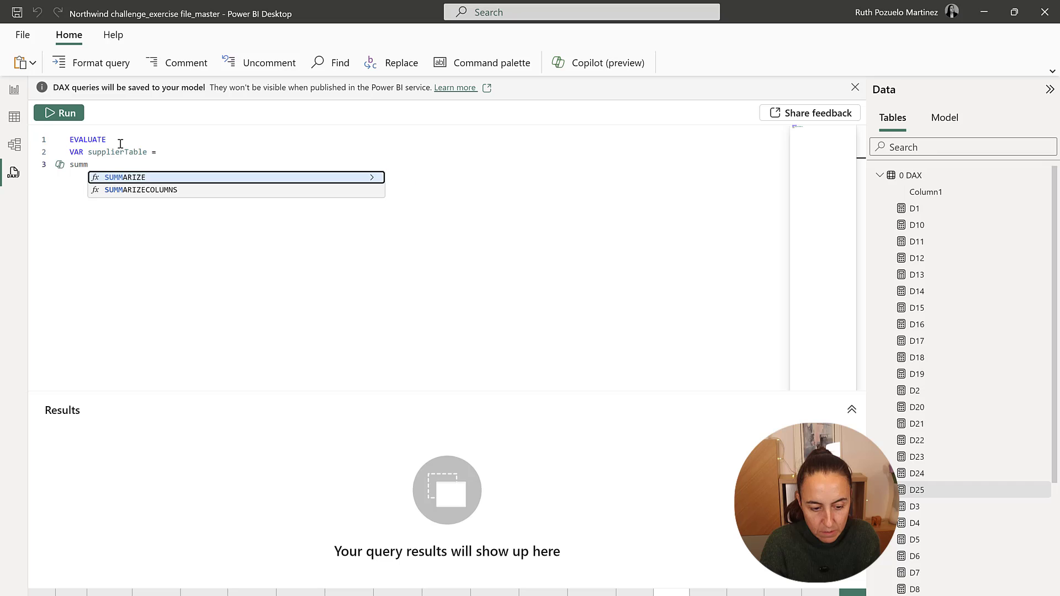
key(Tab)
key(Return)
text(su)
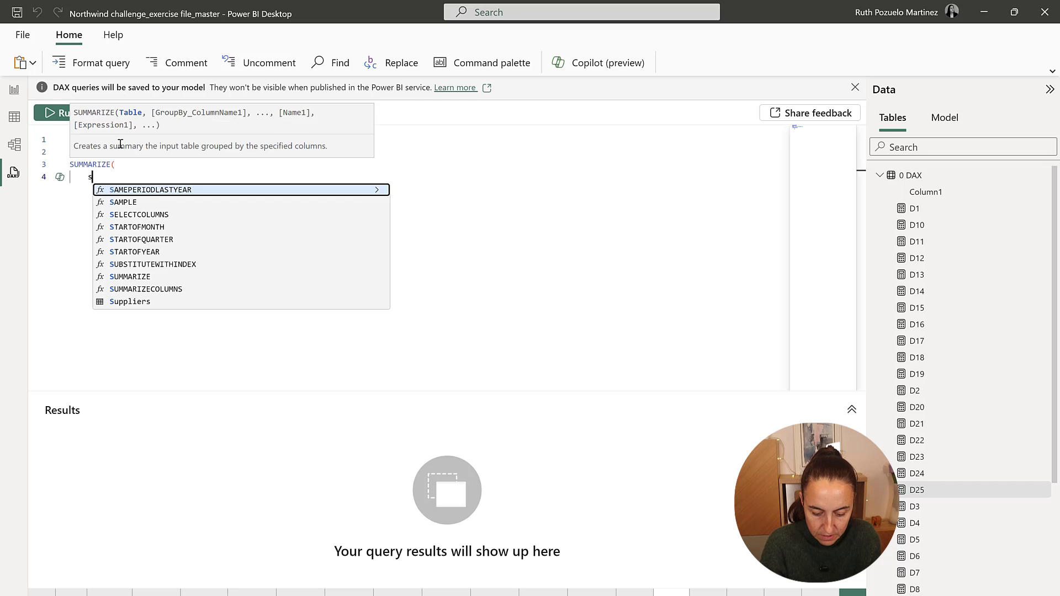
key(Down)
key(Down)
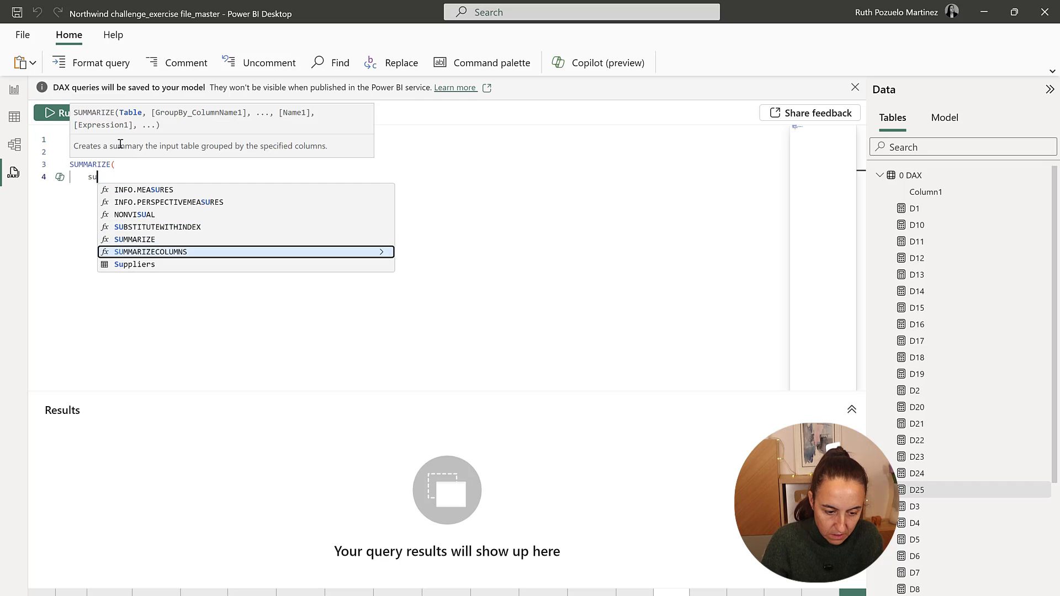
key(Down)
key(Tab)
text(, id)
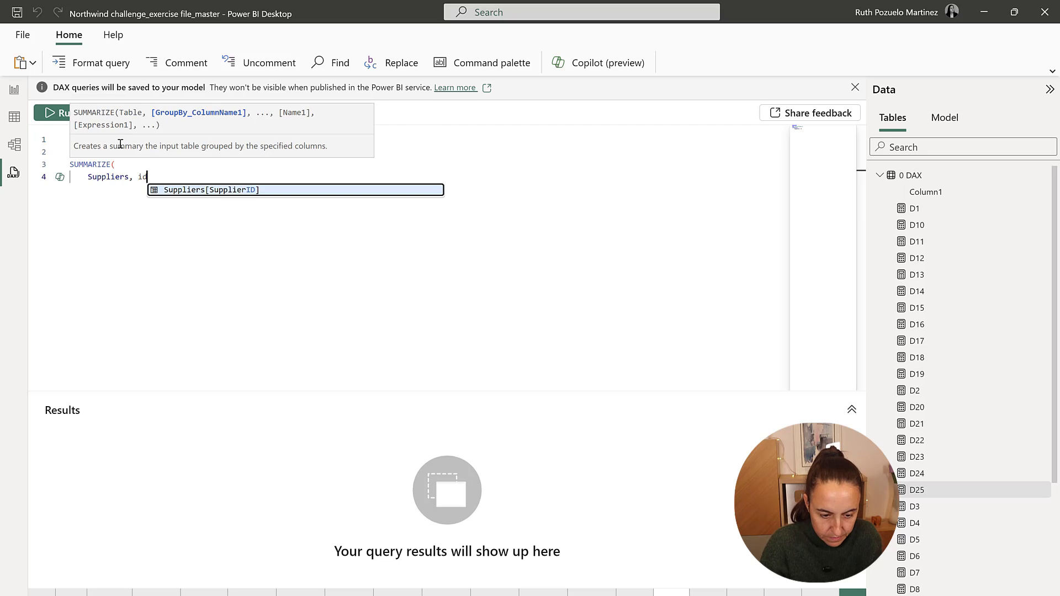
key(Tab)
text(,)
key(Return)
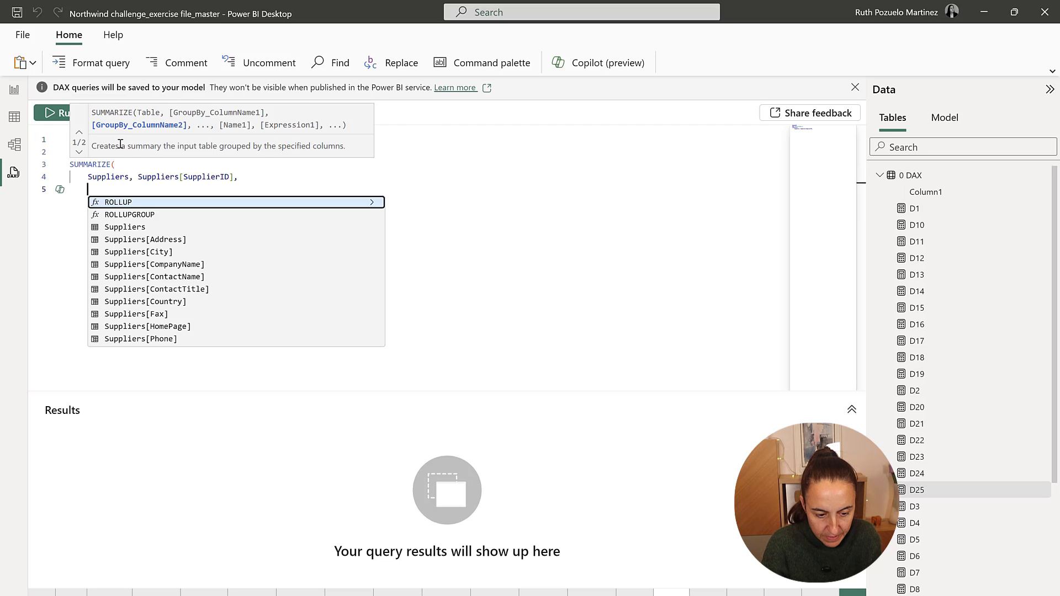
Complete the SUMMARIZE expression with a "count products" column defined as COUNT(Products[ProductID]).
text("coun)
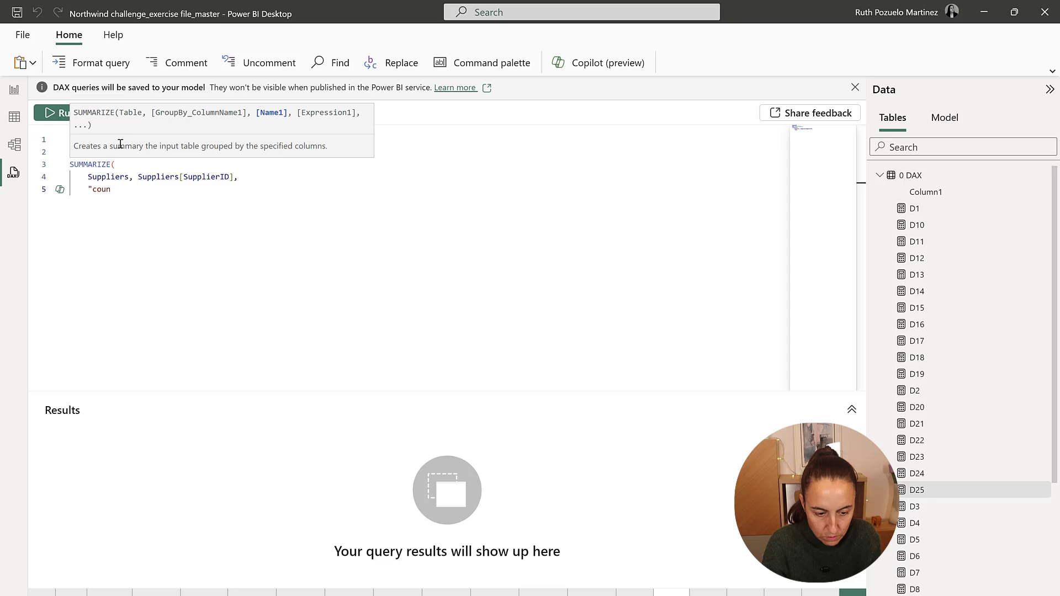
text(t products)
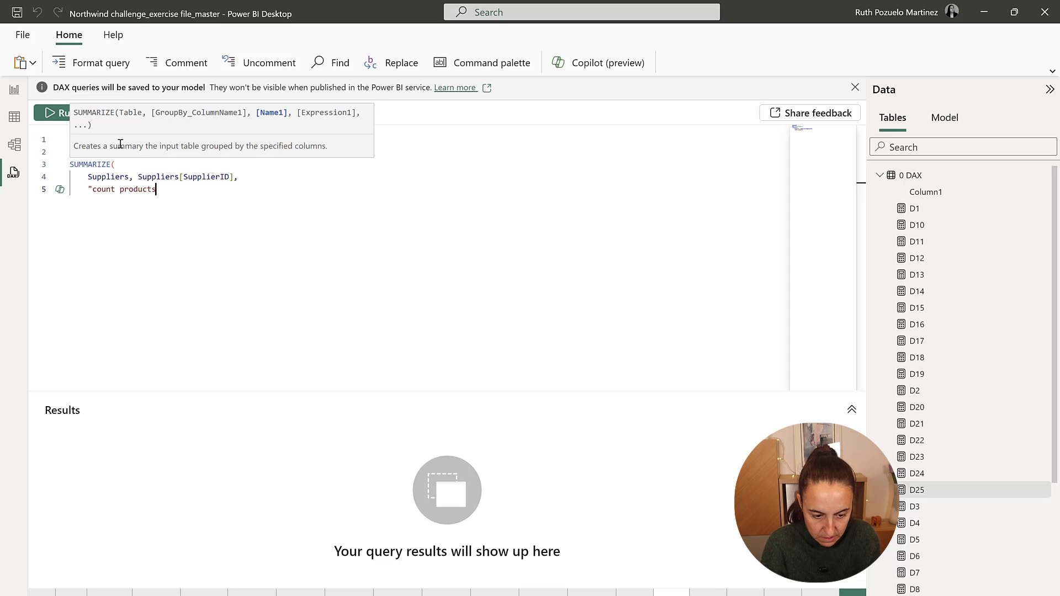
text(", coun)
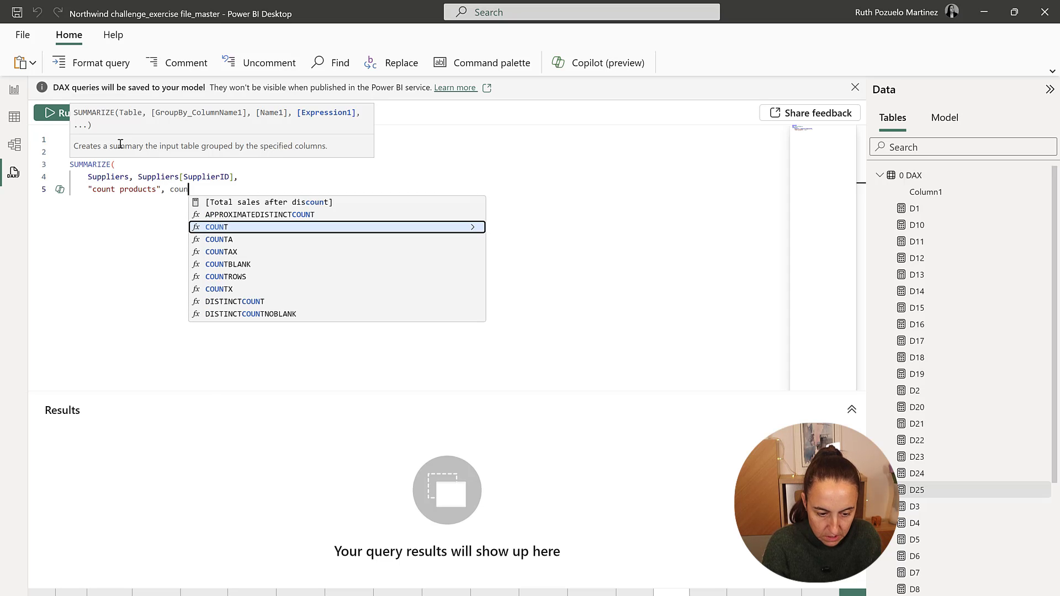
key(Tab)
text((i)
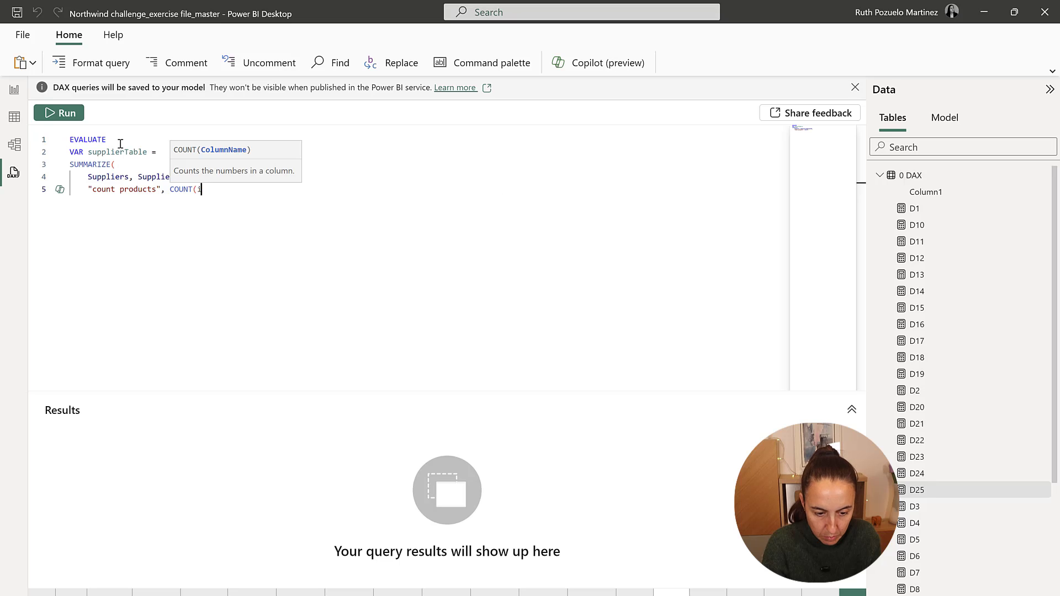
text(d)
key(Down)
key(Down)
key(Down)
key(Down)
key(Down)
key(Down)
key(Down)
key(Down)
key(Down)
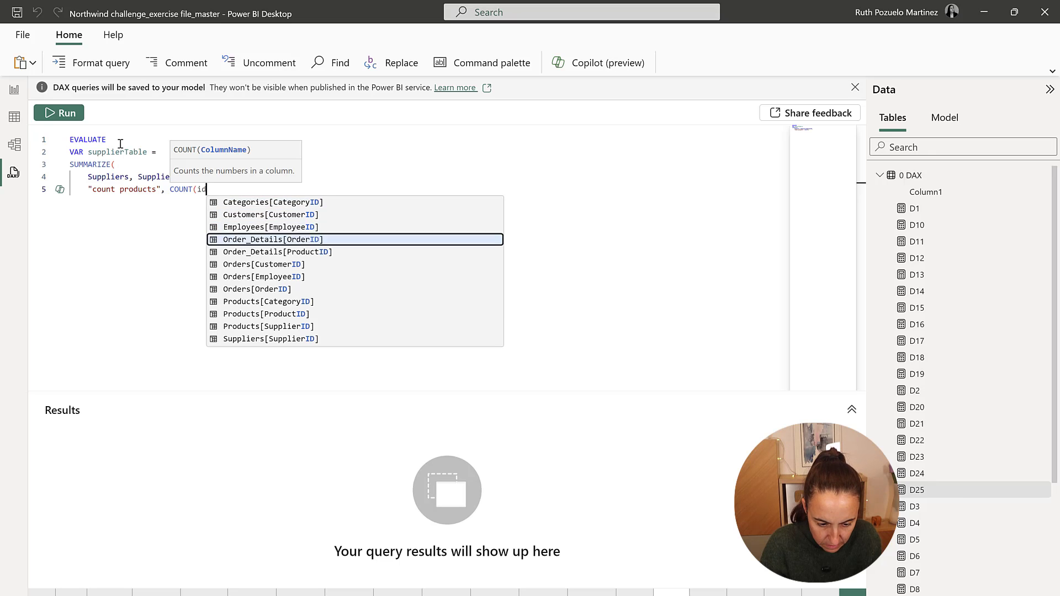
key(Tab)
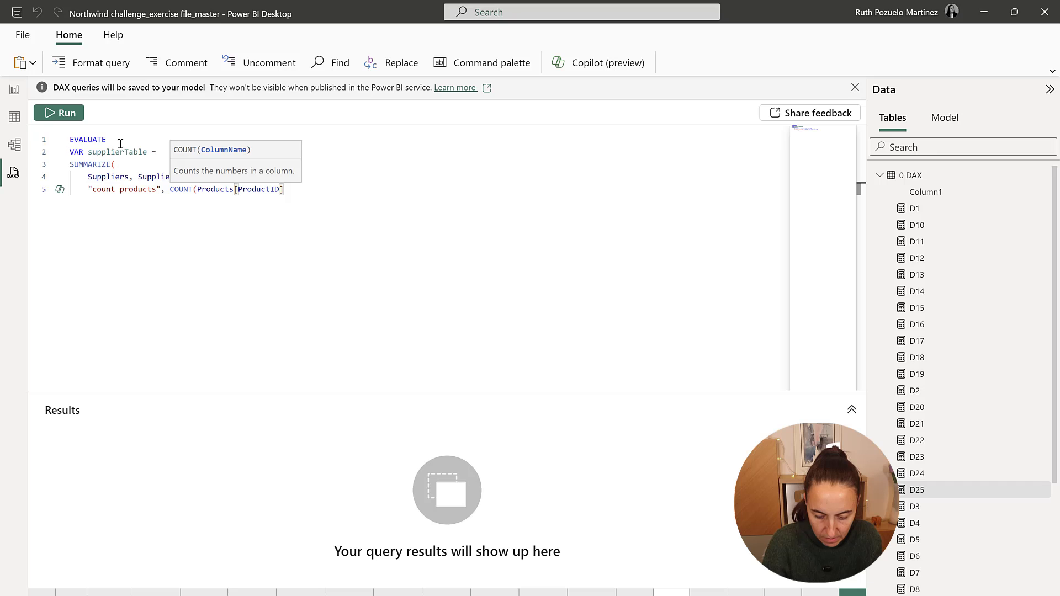
text()))
key(Return)
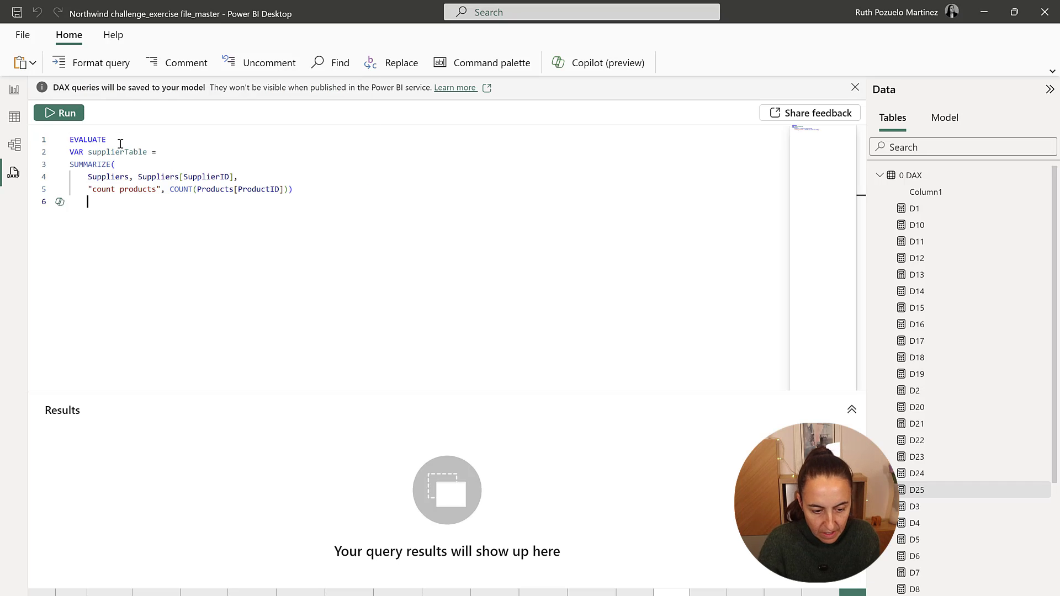
Return supplierTable from the query, run it and look through the result rows.
text(return)
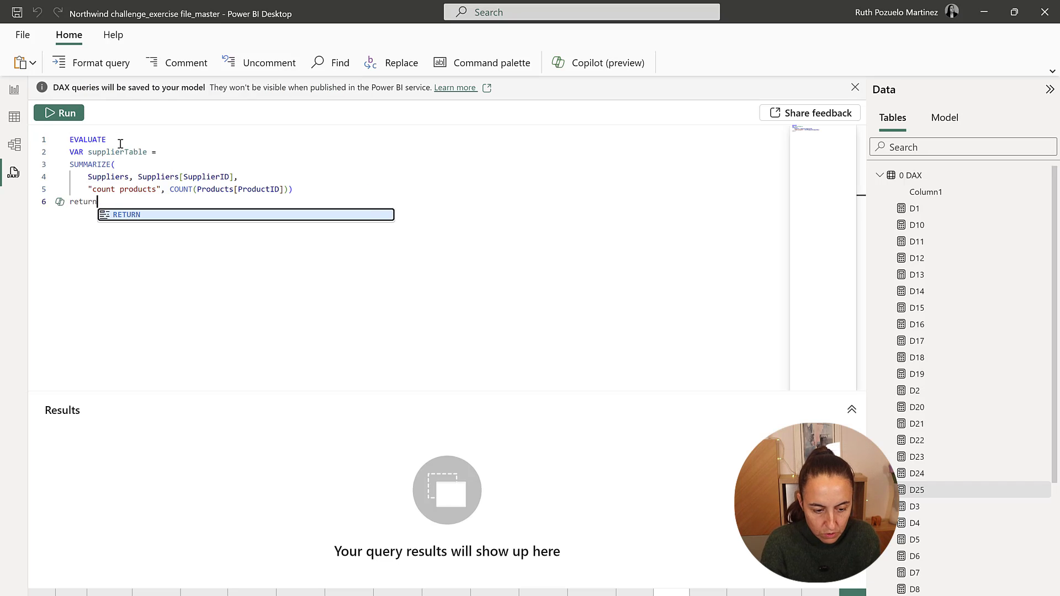
key(Return)
text(su)
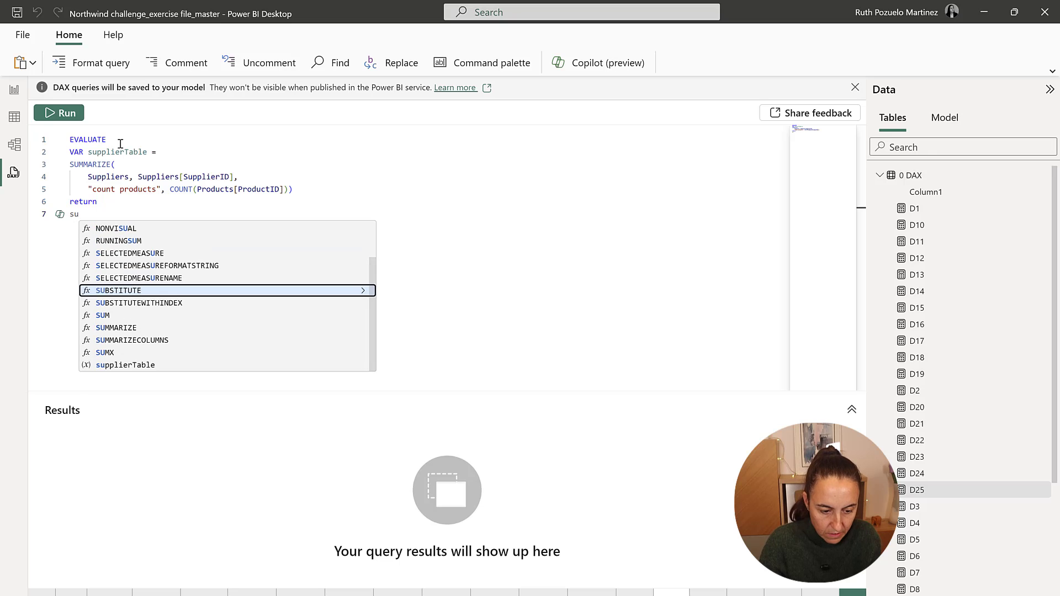
text(pplierTable)
click(66, 115)
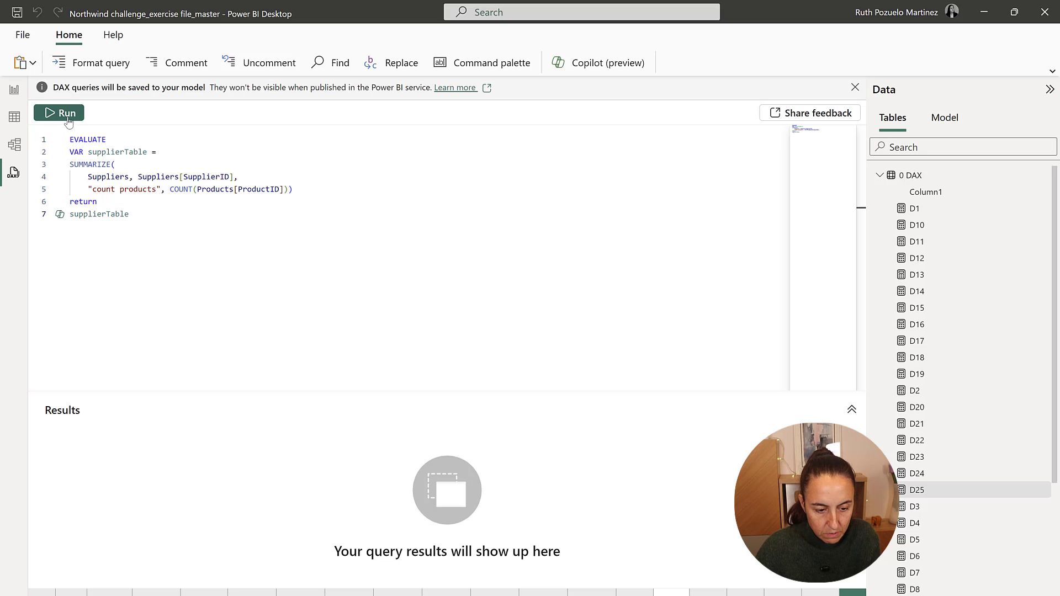
scroll(269, 530, down, 5)
scroll(269, 527, up, 5)
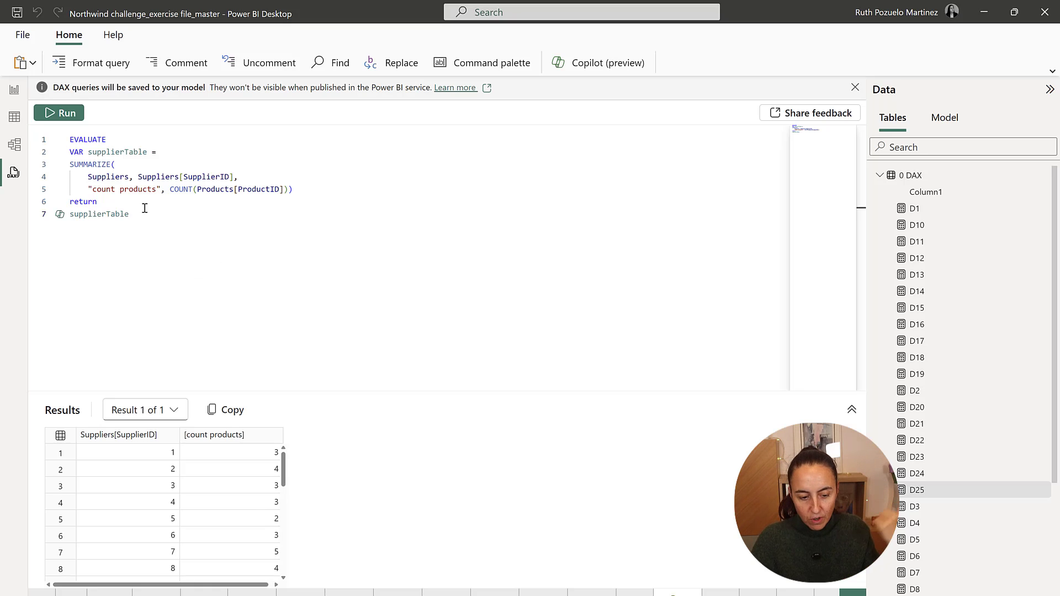
Declare a second variable, avgProducts, between the SUMMARIZE expression and the return statement.
click(343, 189)
key(Return)
key(Return)
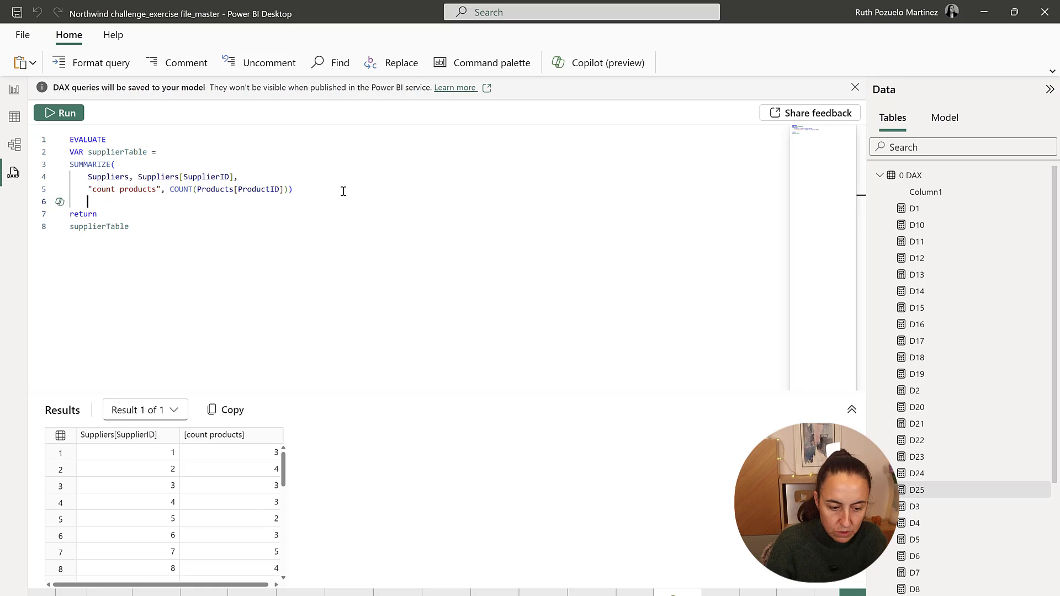
text(VAR)
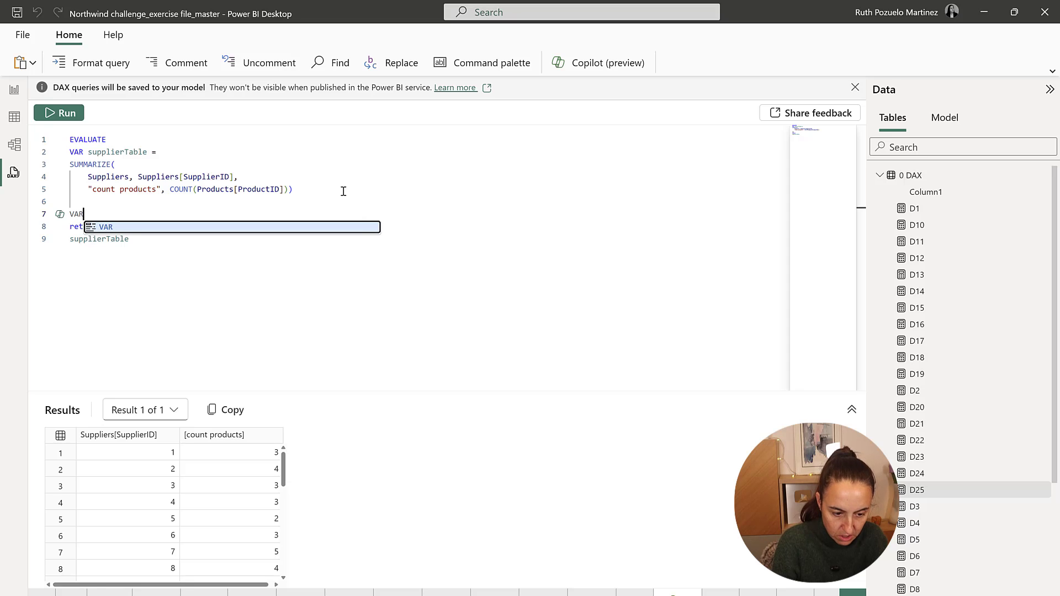
text( avg)
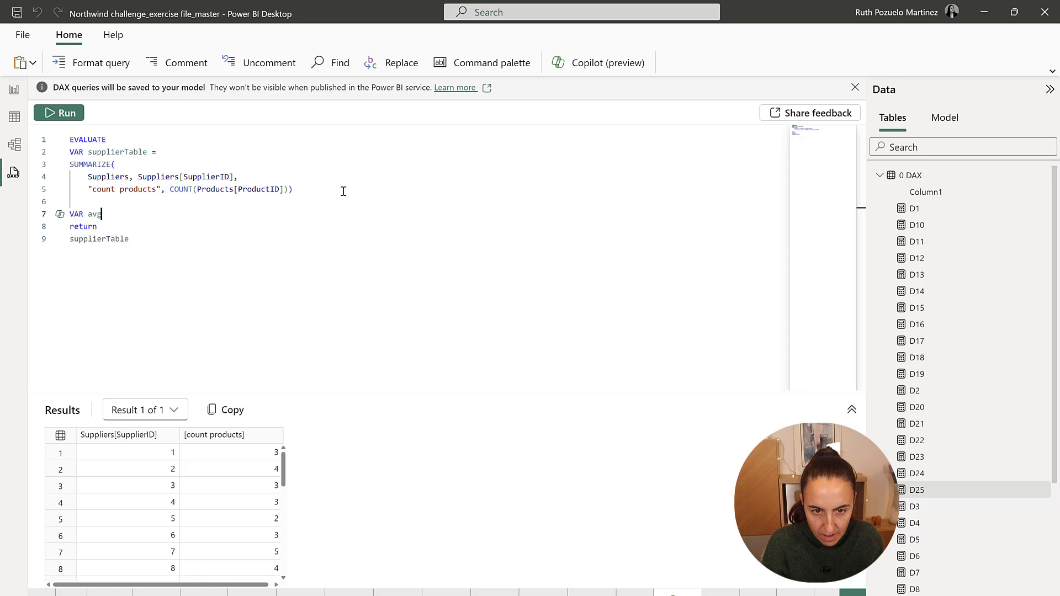
text(Produc)
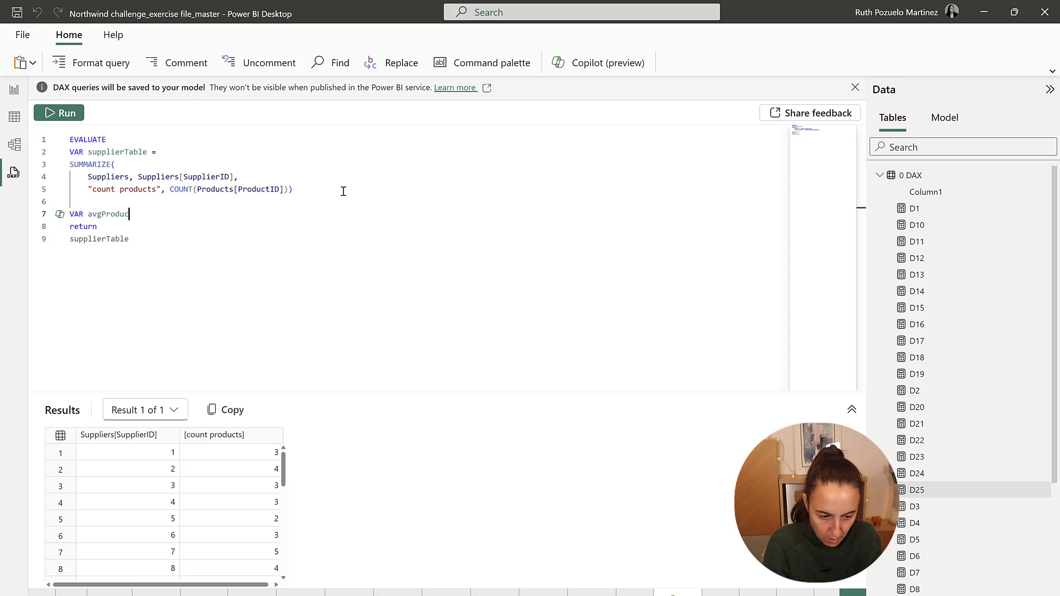
text(ts =)
key(Return)
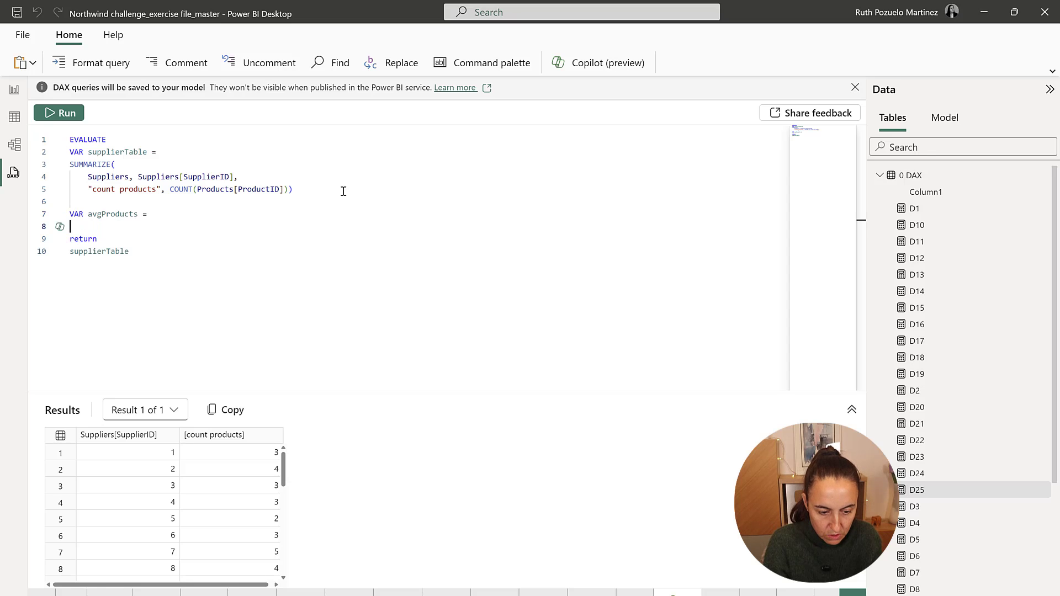
Define avgProducts as AVERAGEX(supplierTable, [count products]), followed by a blank line.
text(ave)
key(Down)
key(Down)
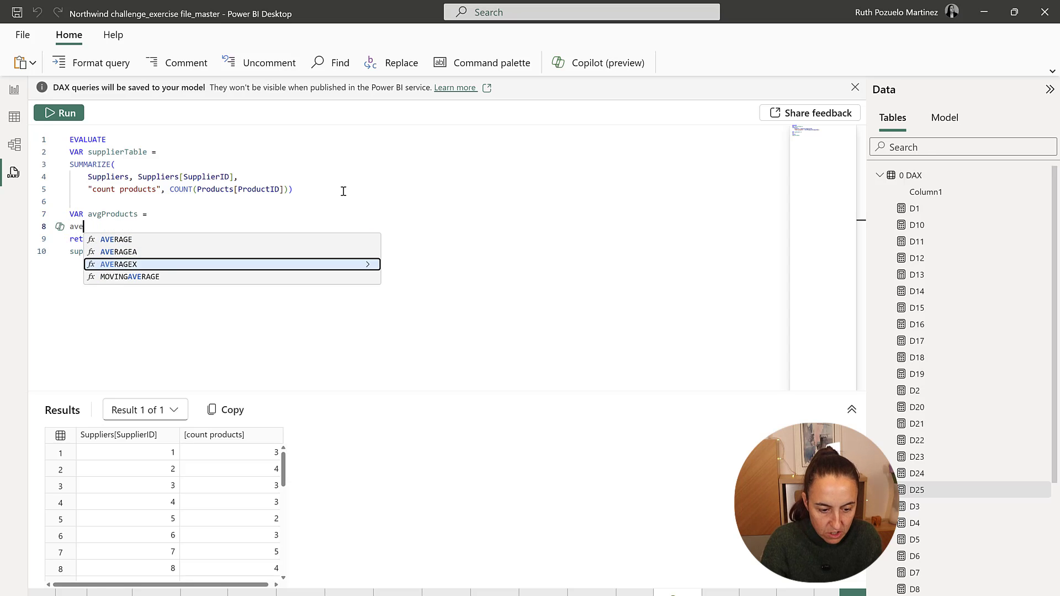
key(Tab)
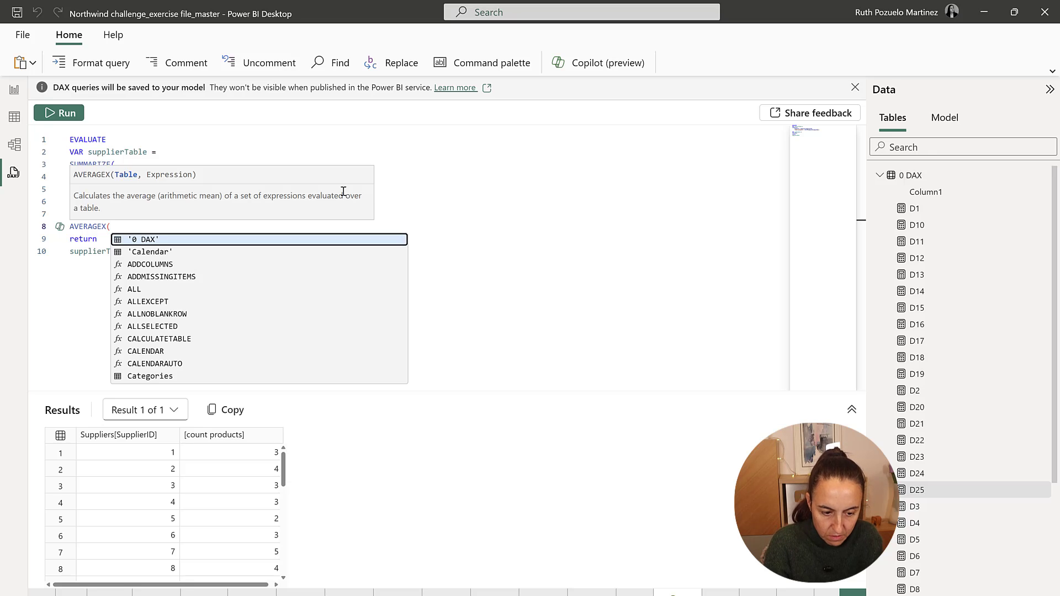
text(su)
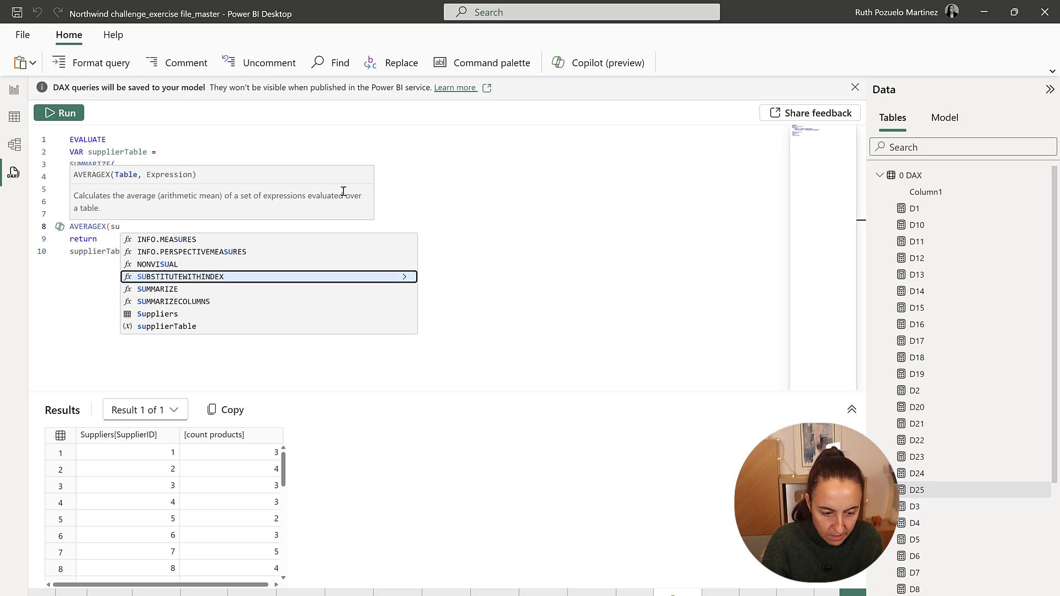
text(pp)
key(Down)
key(Tab)
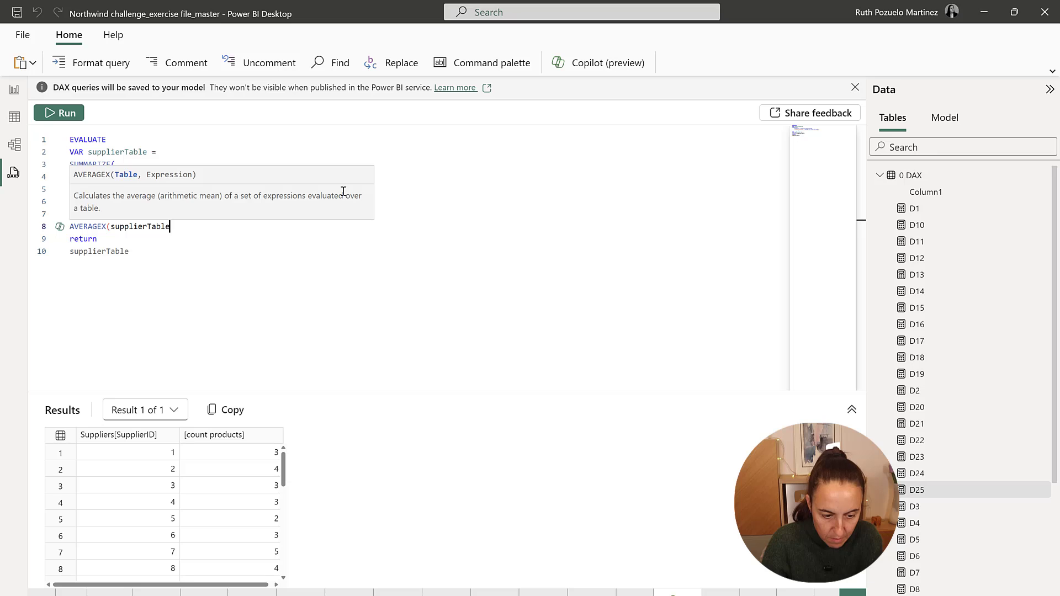
text(, [c)
key(Tab)
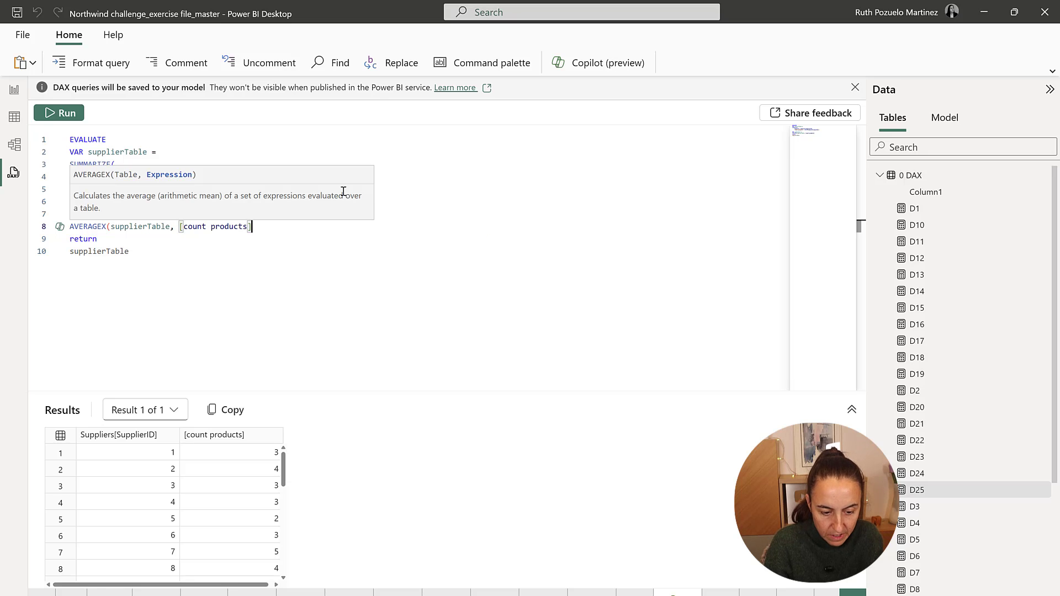
text())
key(Return)
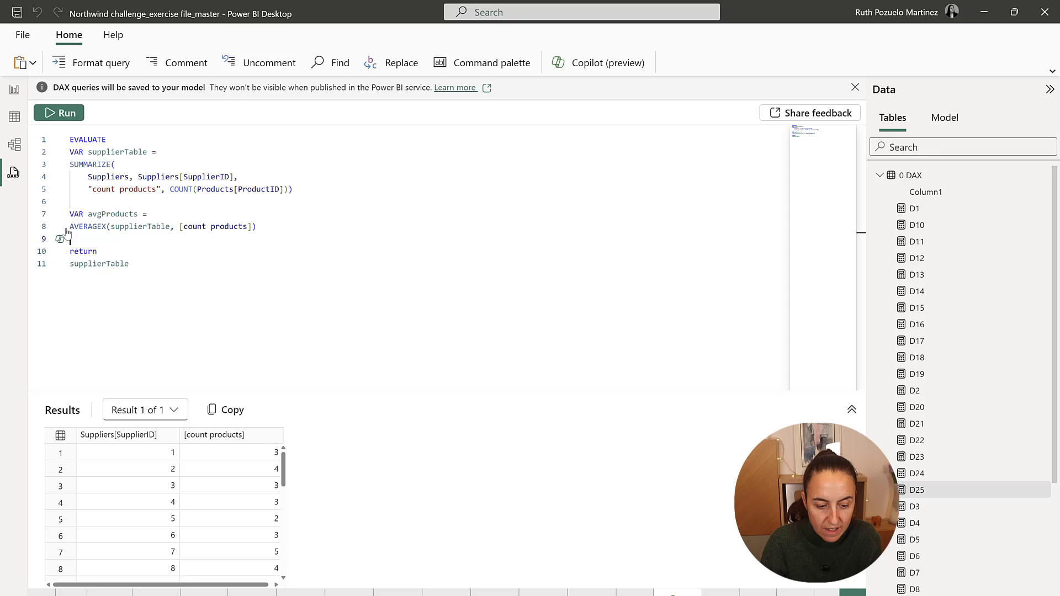
Start a COUNTROWS function on a new line between return and supplierTable.
click(142, 269)
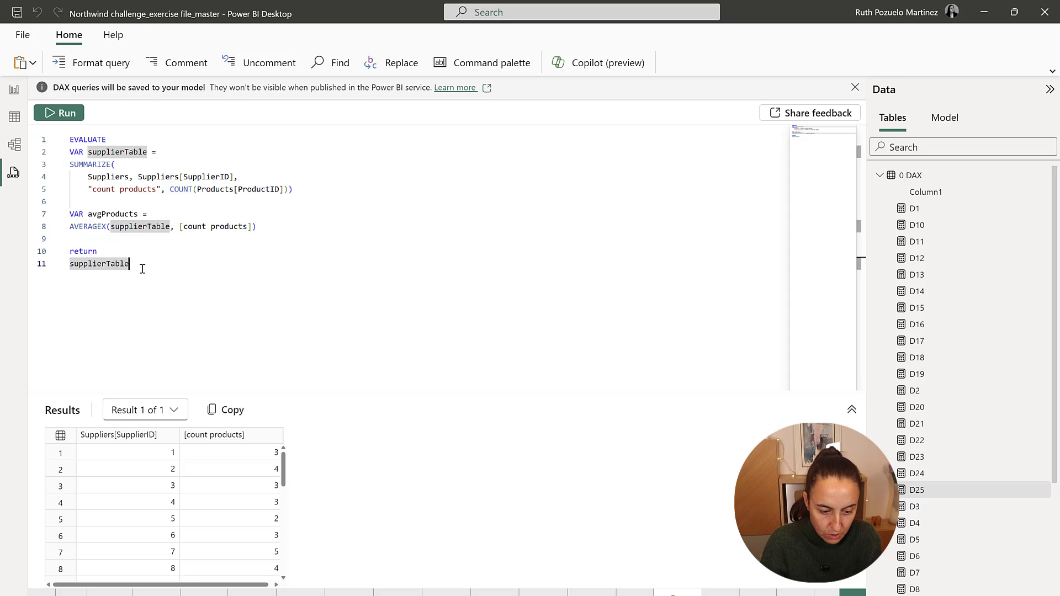
click(111, 251)
key(Return)
text(cour)
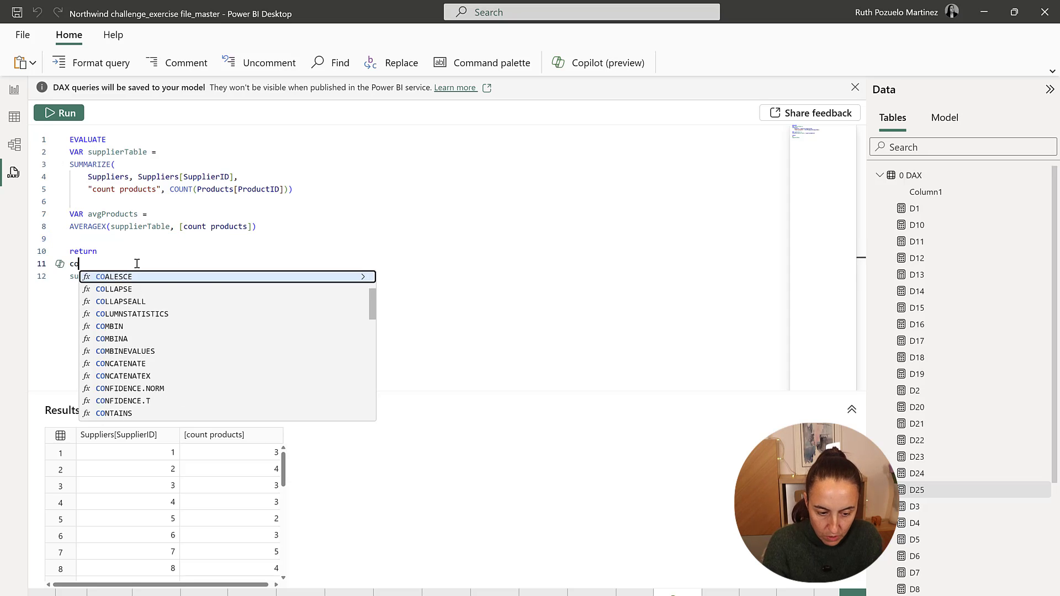
key(Down)
key(Down)
key(Down)
key(Down)
key(Tab)
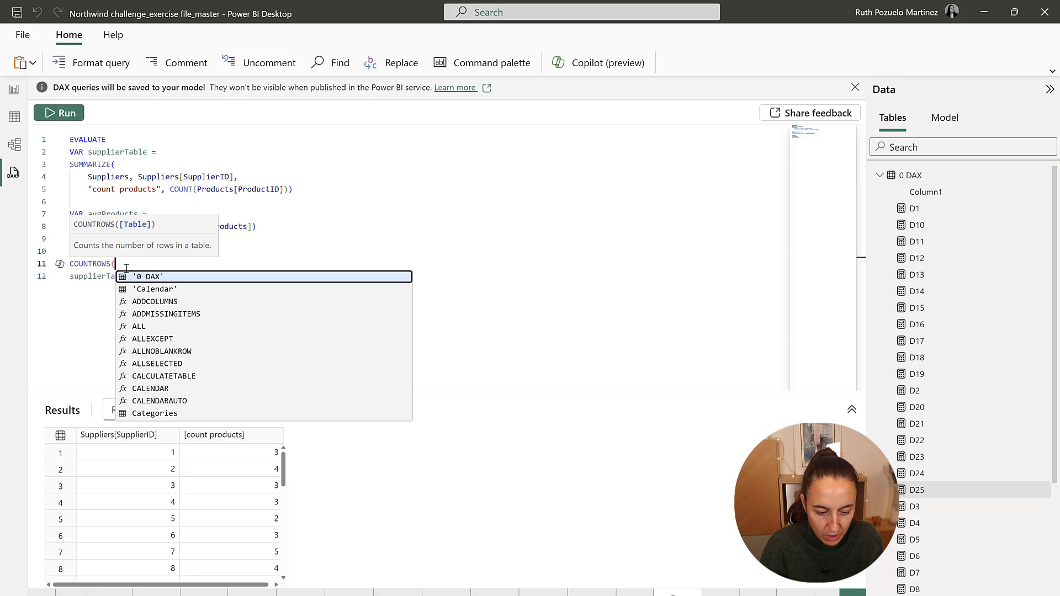
Nest a FILTER function inside COUNTROWS and indent the existing supplierTable line as its table argument.
key(Return)
text(FILTER()
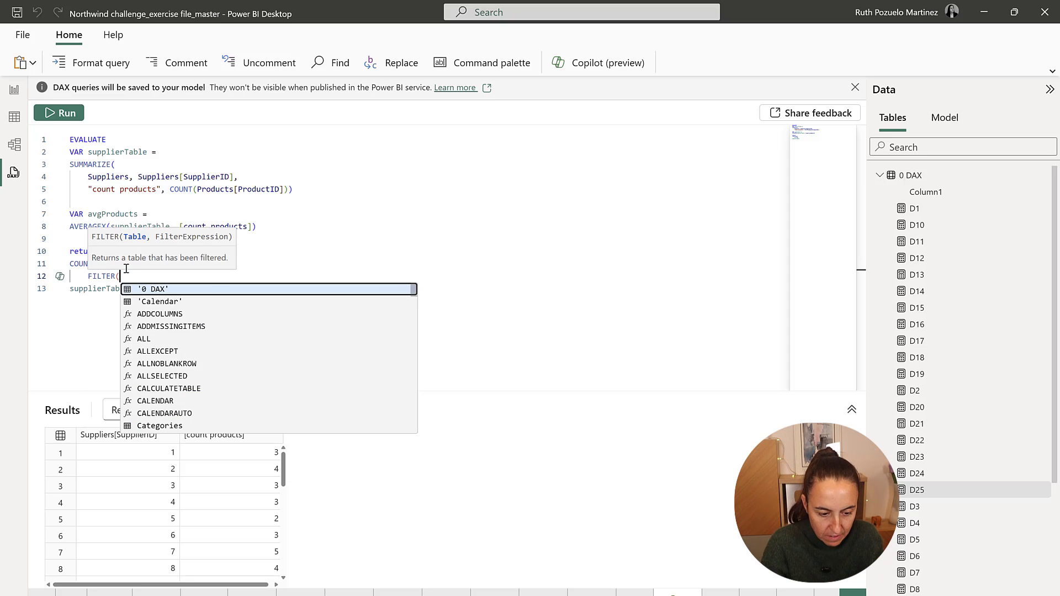
click(79, 290)
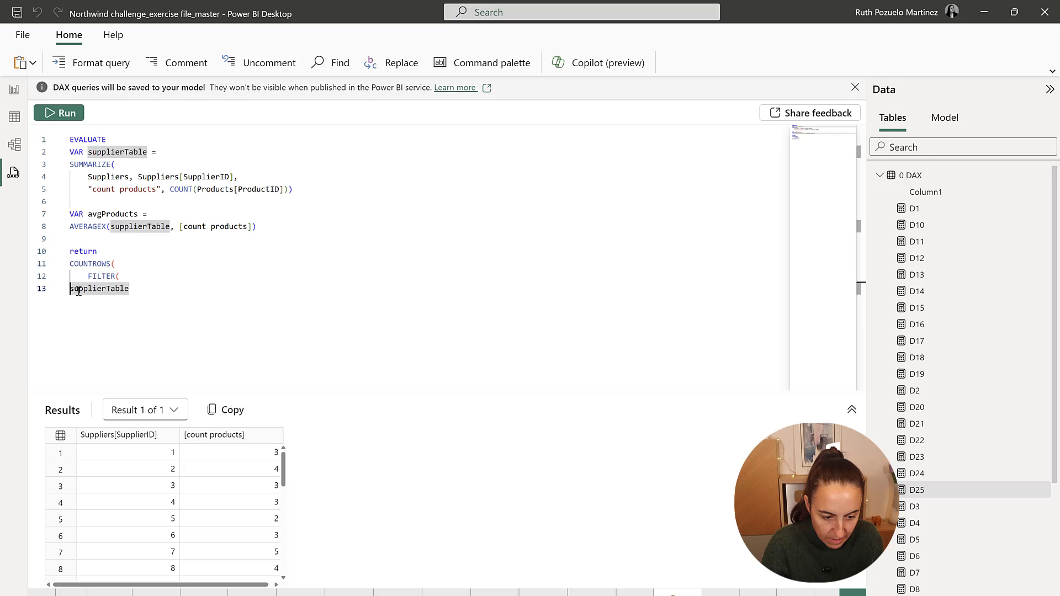
key(Tab)
key(Tab)
click(181, 286)
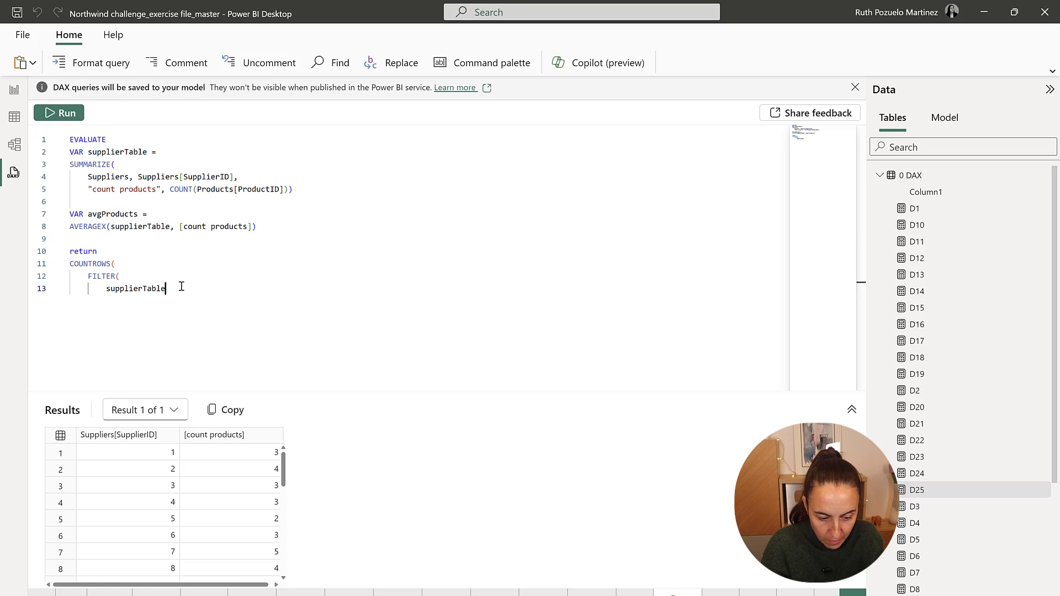
Add the filter condition [count products] > avgProducts and close both FILTER and COUNTROWS.
text(,)
key(Return)
text([co)
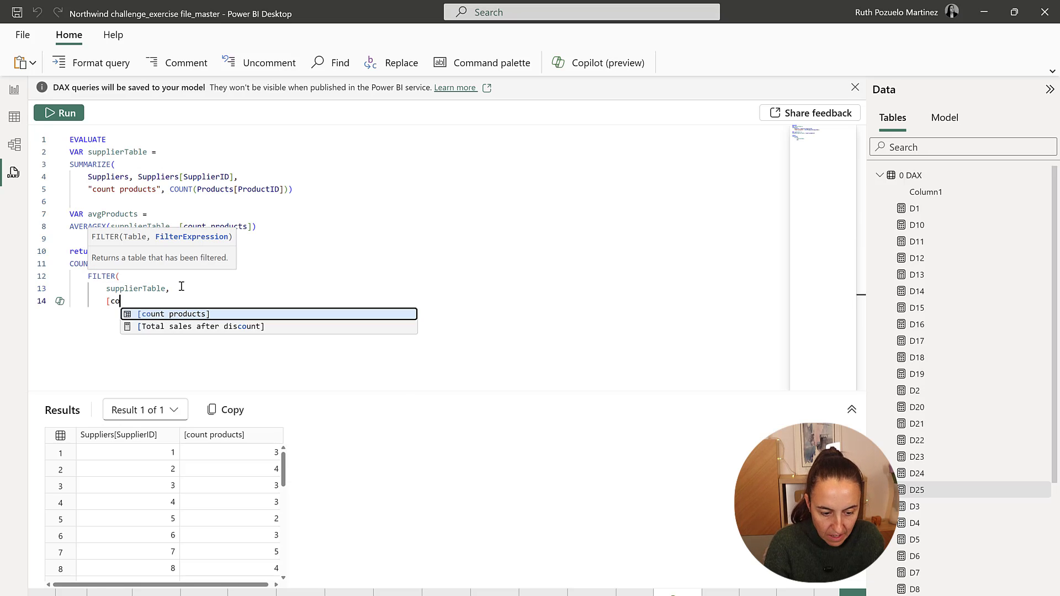
key(Tab)
text(,)
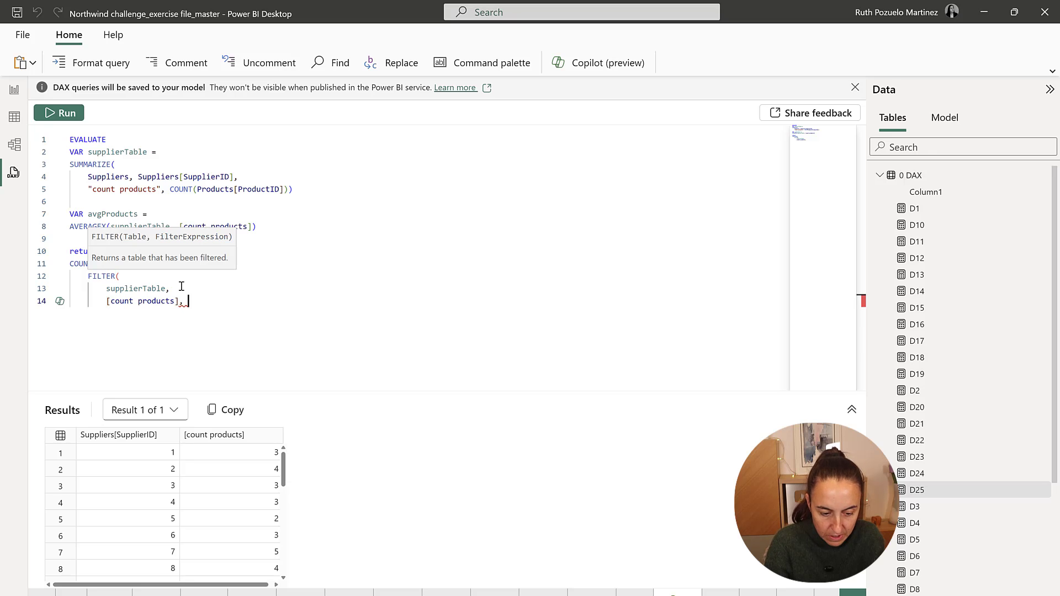
key(BackSpace)
text(> av)
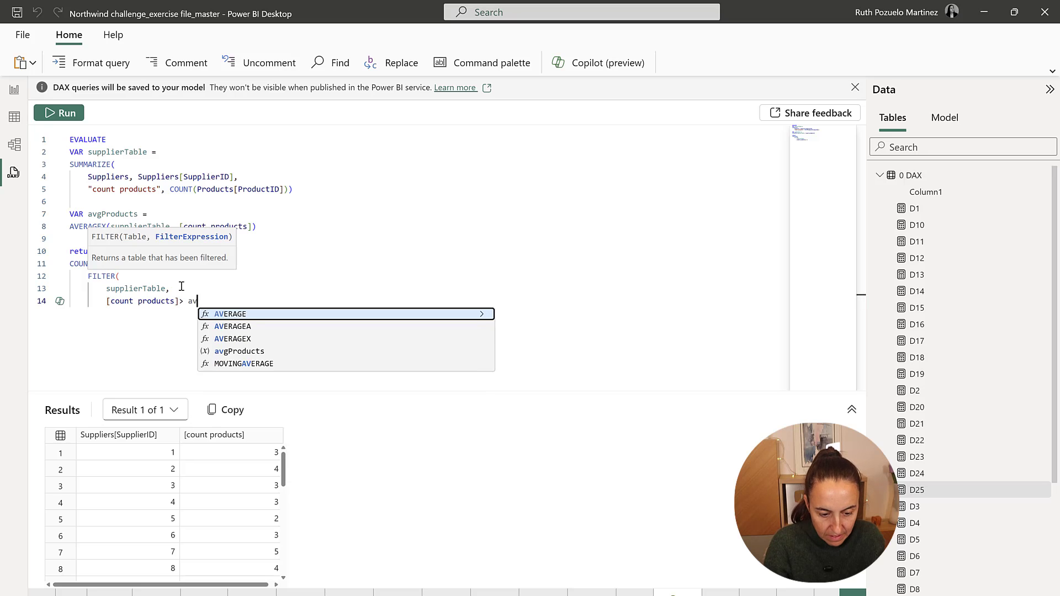
text(g)
key(Tab)
text())
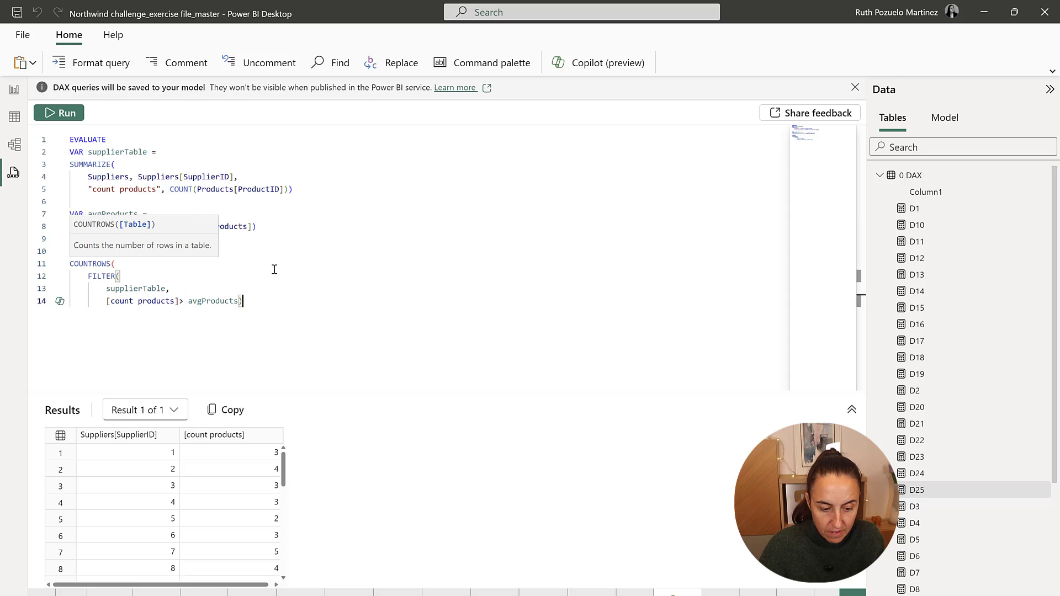
text())
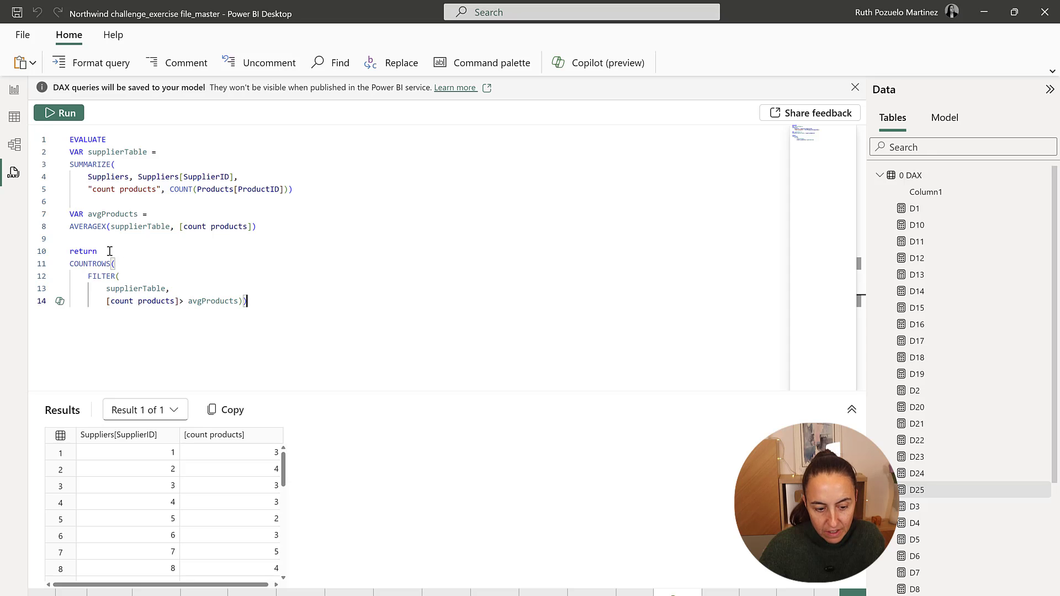
Copy the query code from the supplierTable declaration to the end, leaving out EVALUATE, and go to the report view.
drag(259, 302, 63, 140)
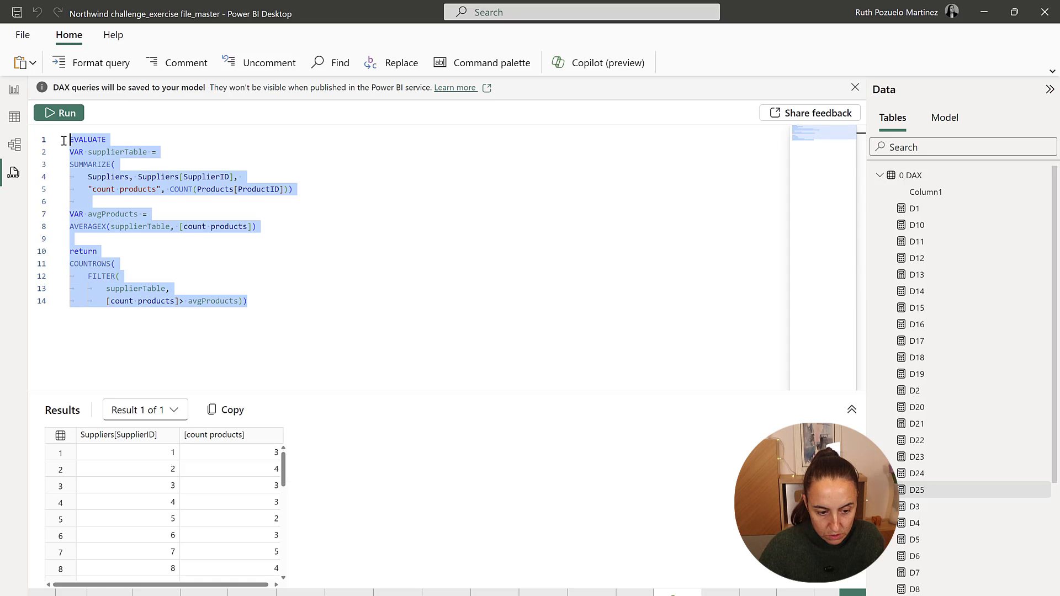
drag(272, 319, 65, 151)
key(ctrl+c)
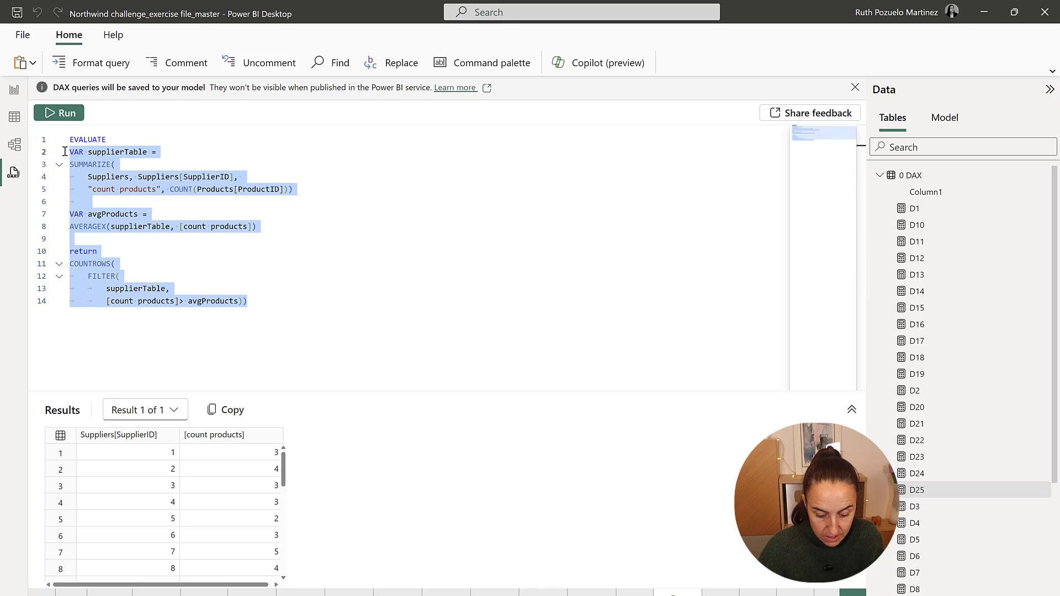
click(14, 90)
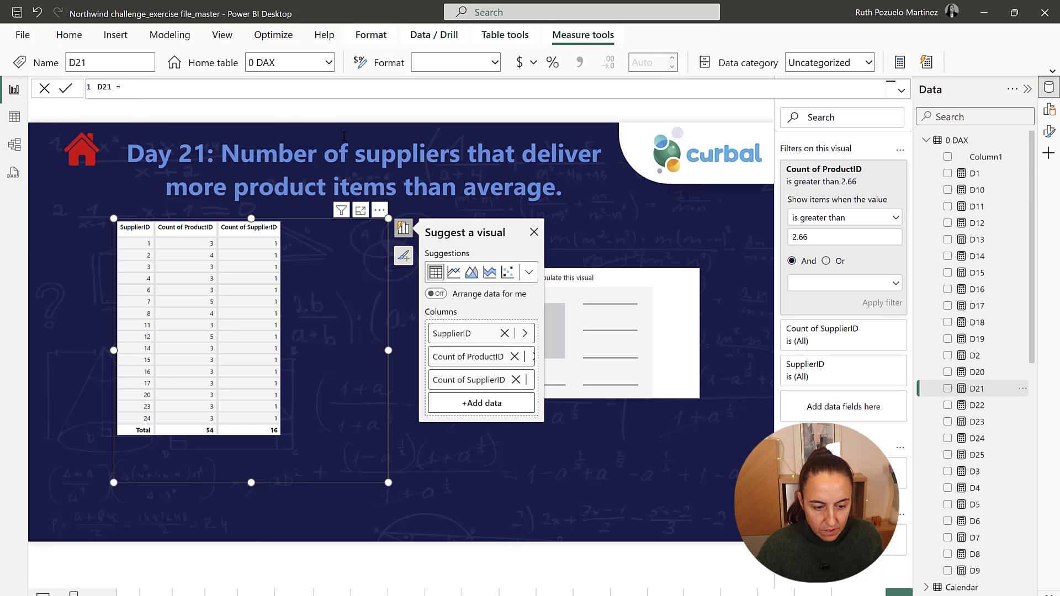
Define the D21 measure with the copied DAX code and display D21 in the report page's empty result visual.
click(143, 88)
key(shift+Return)
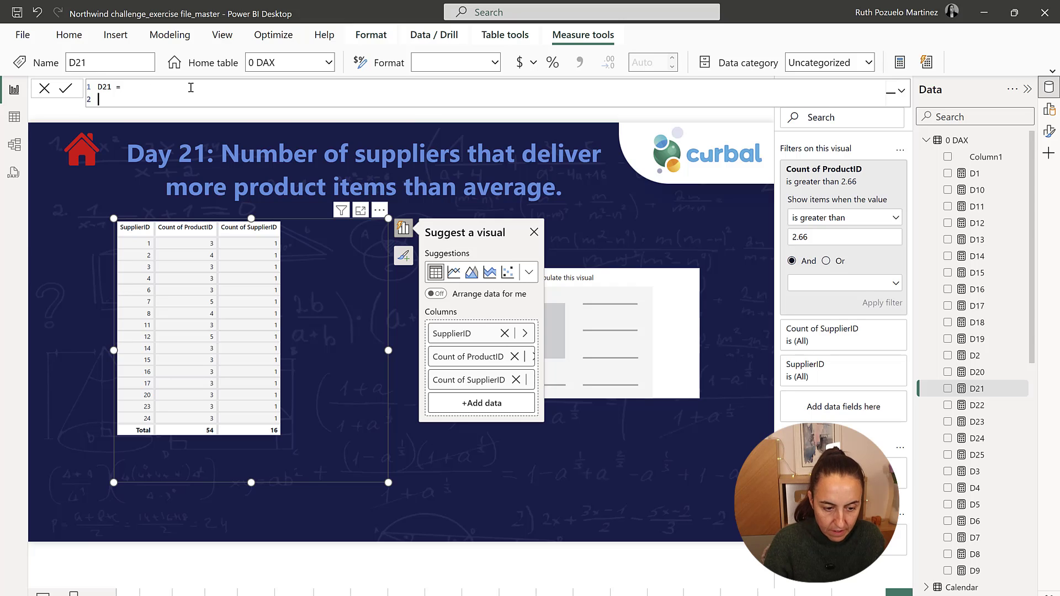
key(ctrl+v)
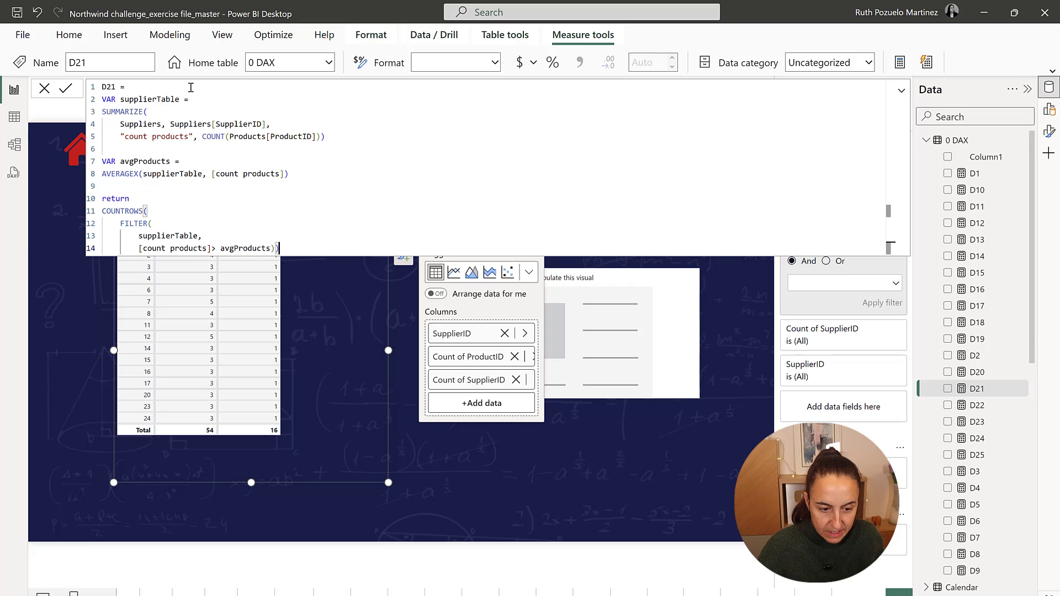
click(65, 93)
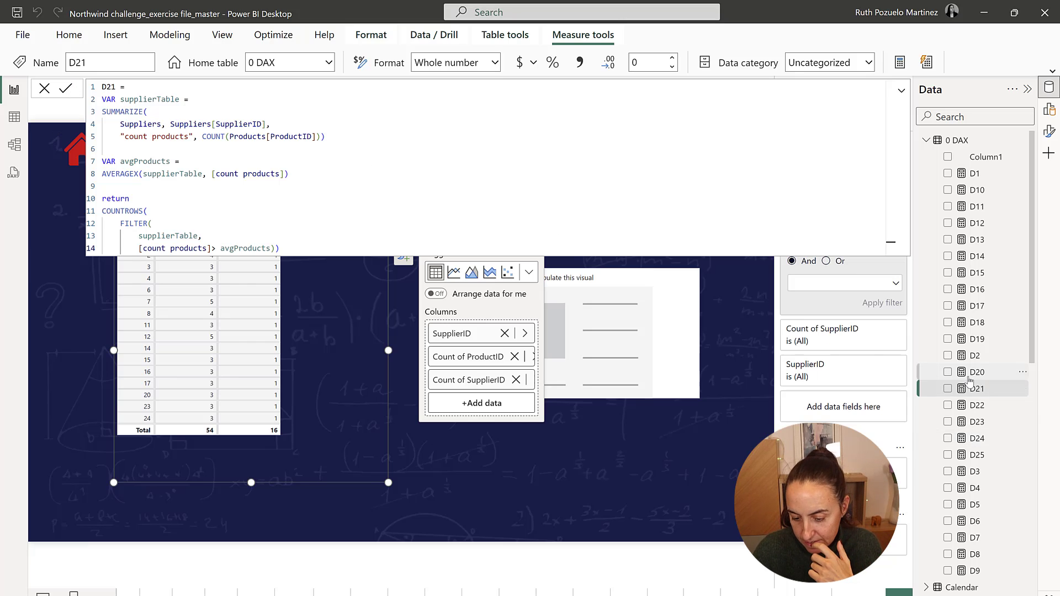
click(632, 340)
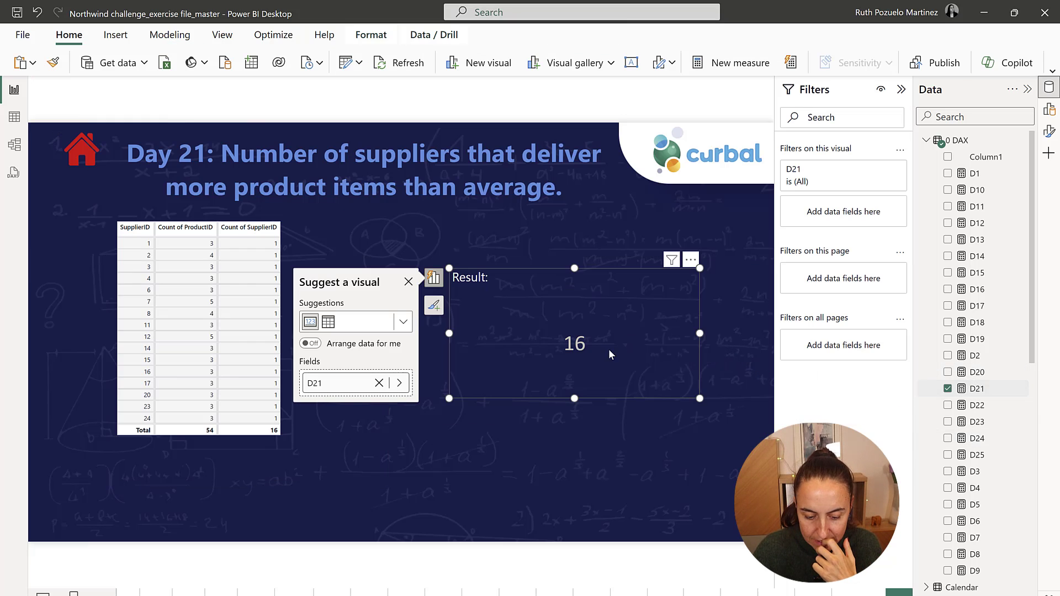